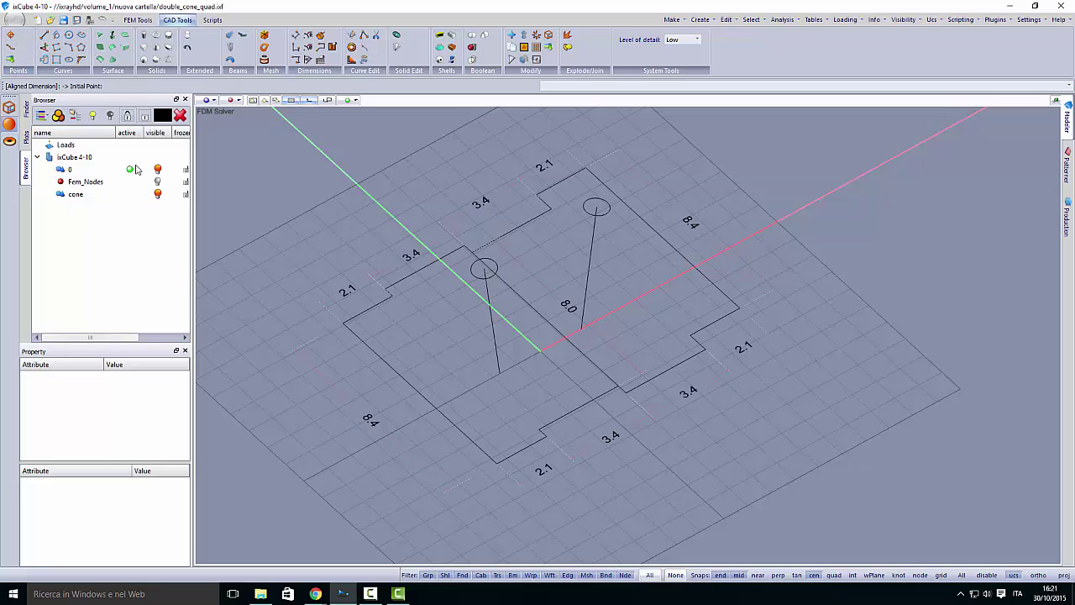
Make the cone layer the active layer.
scroll(407, 304, "up", 4)
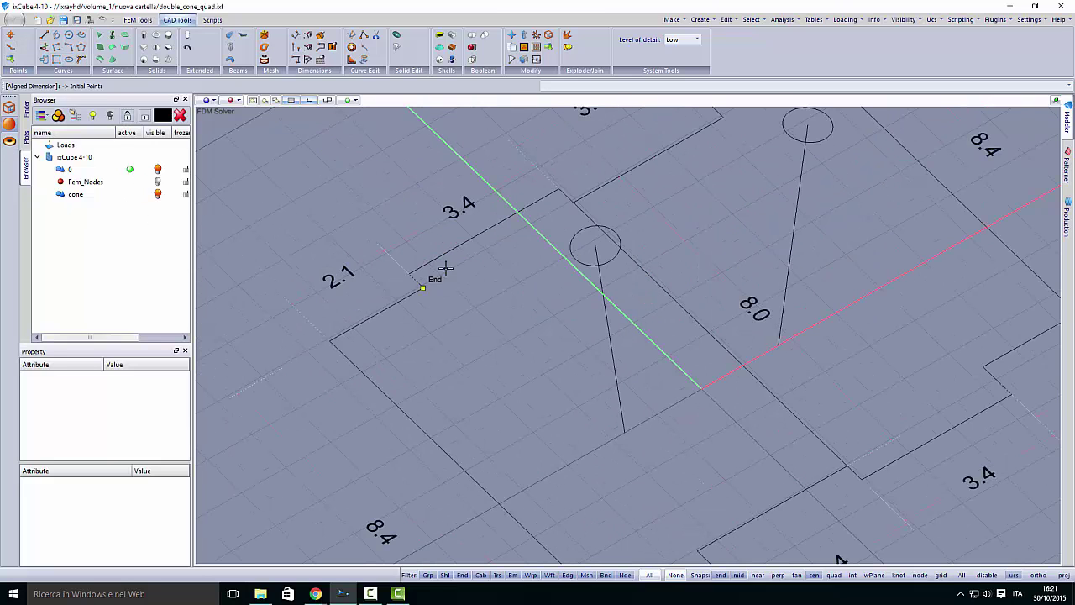
scroll(402, 228, "down", 1)
middle_click_drag(537, 370, 443, 401)
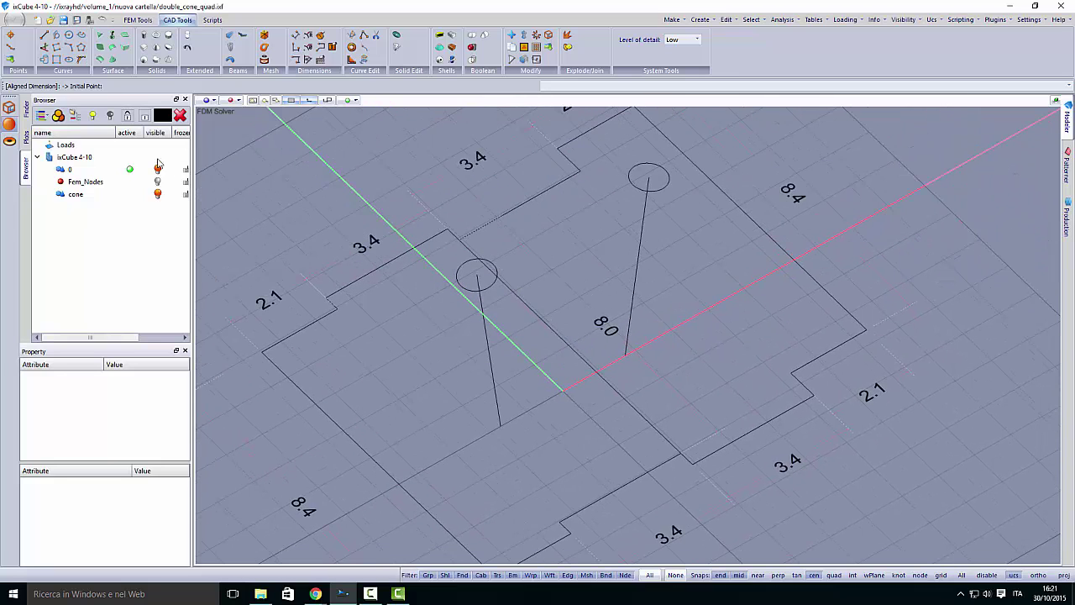
left_click(136, 19)
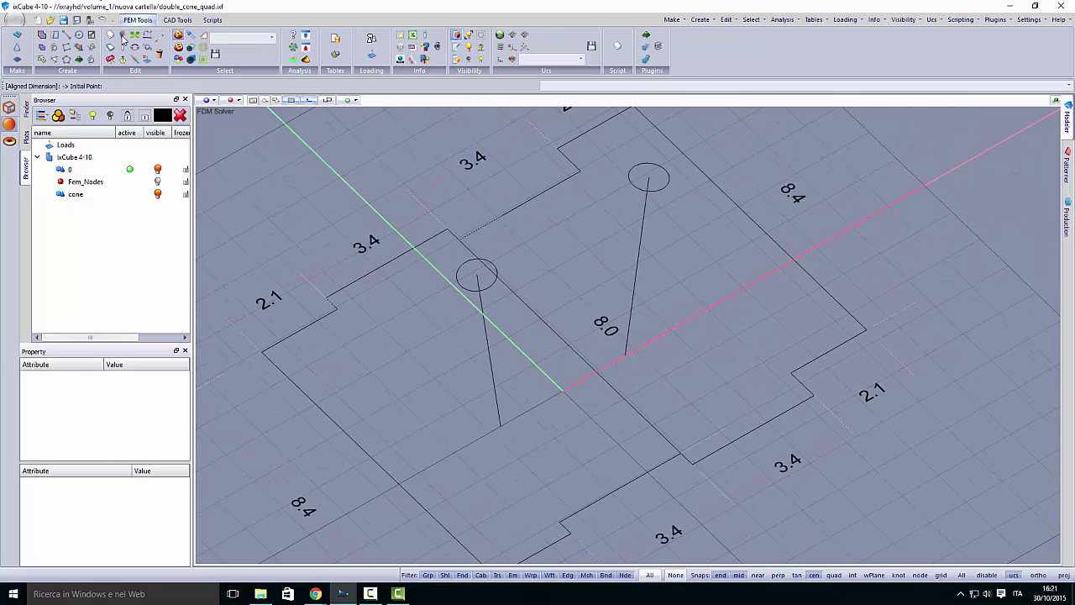
left_click(121, 195)
left_click(106, 220)
scroll(451, 313, "down", 2)
mouse_move(439, 324)
middle_mouse_down()
mouse_move(413, 293)
mouse_move(438, 335)
middle_mouse_up()
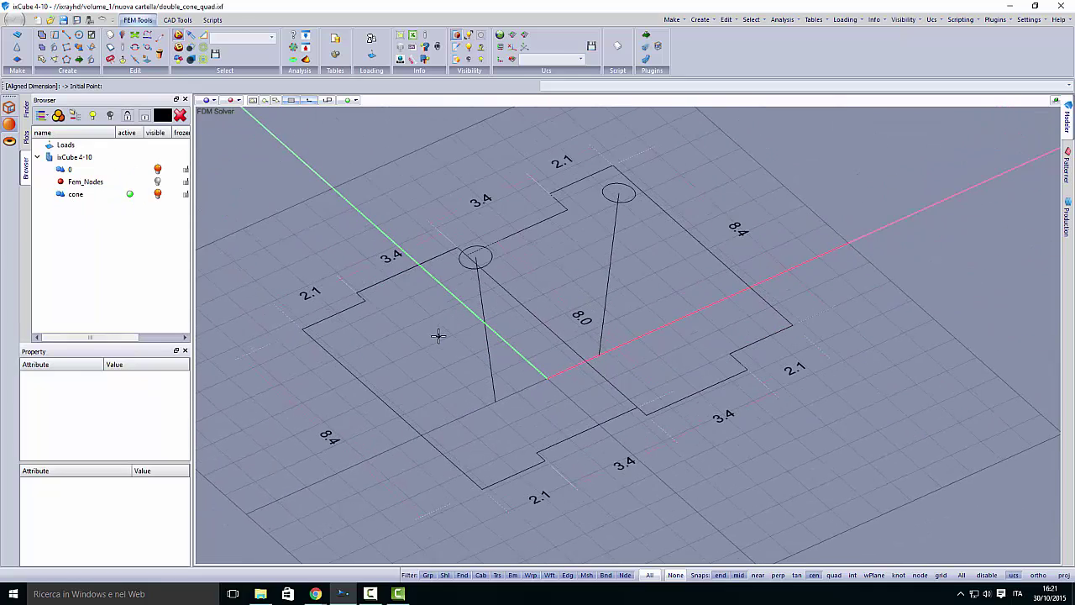
Start a conical surface and trace the left outline's outer 8.4 edge with 18 U points.
left_click(17, 47)
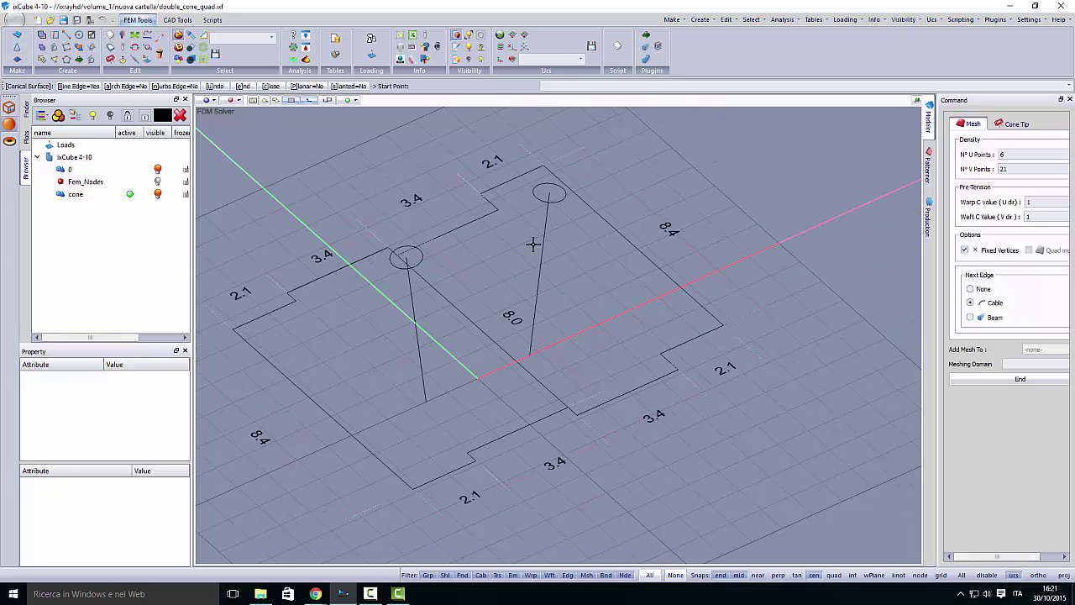
middle_click_drag(510, 257, 523, 246)
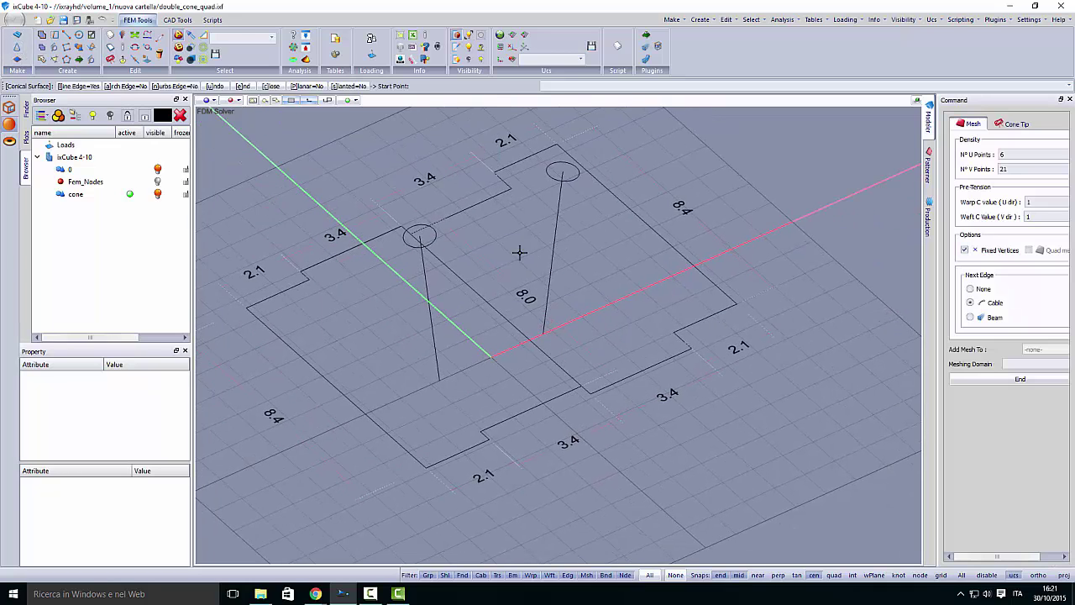
scroll(249, 307, "up", 2)
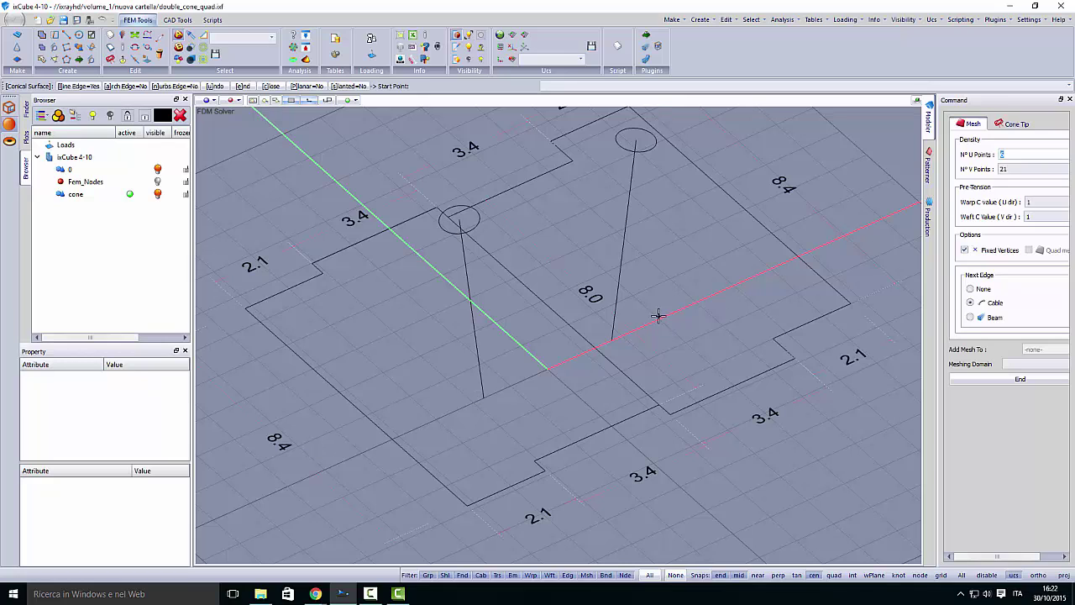
type("3")
left_click(244, 312)
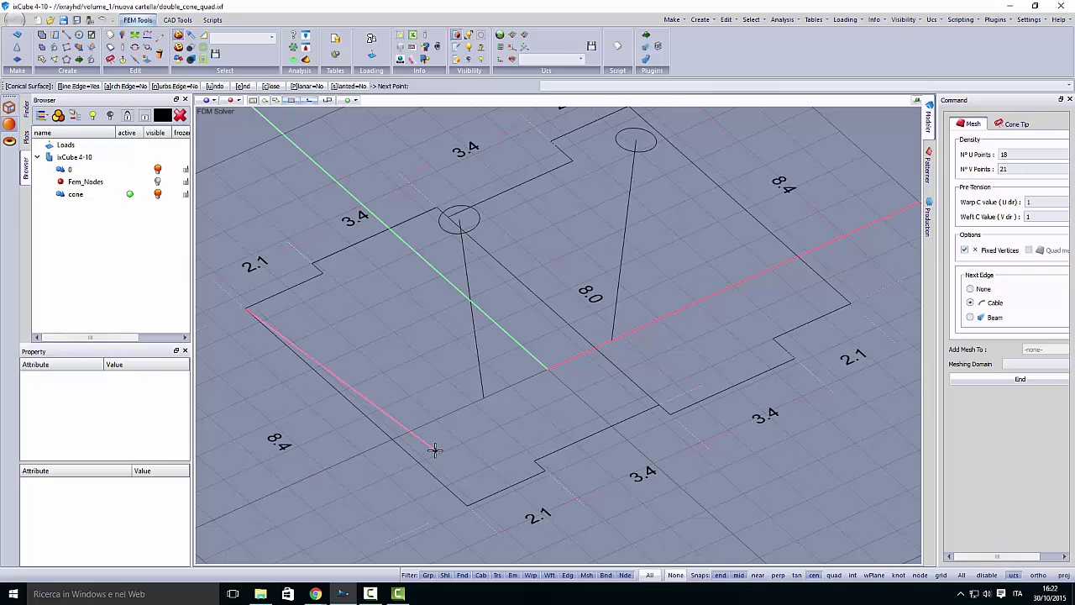
left_click(467, 504)
Continue the cone boundary along the front 2.1 edge with 6 U points and the short notch edge with 2.
scroll(503, 499, "up", 3)
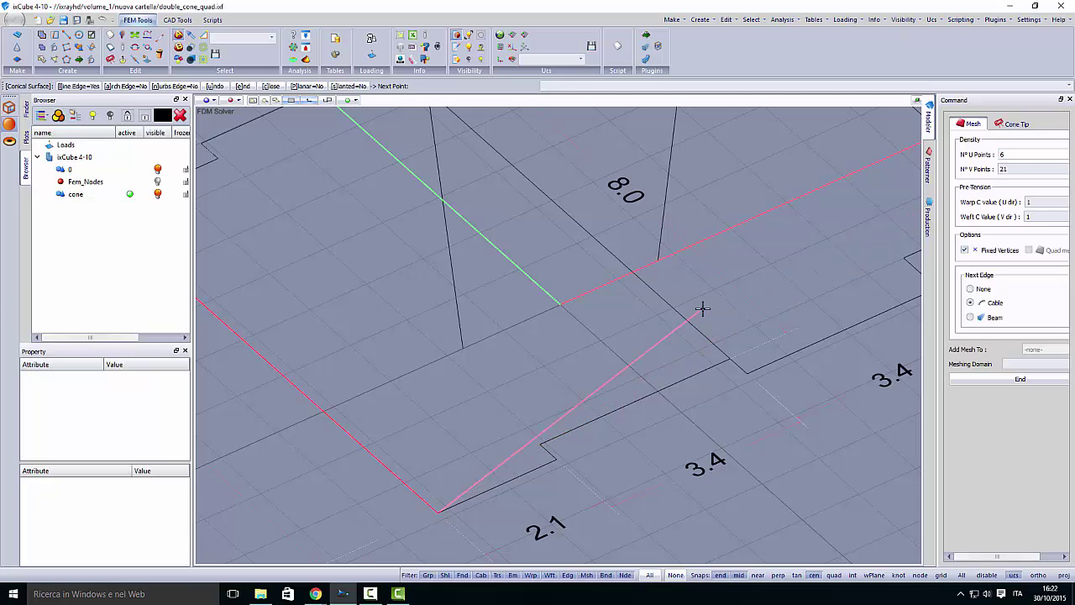
left_click(555, 458)
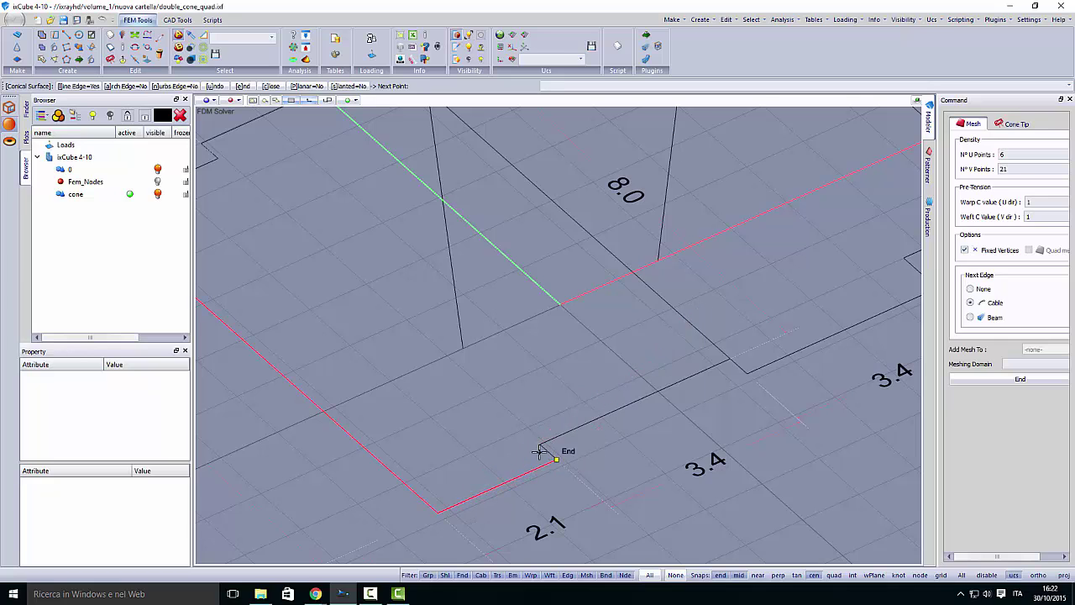
scroll(531, 438, "up", 2)
scroll(531, 437, "down", 2)
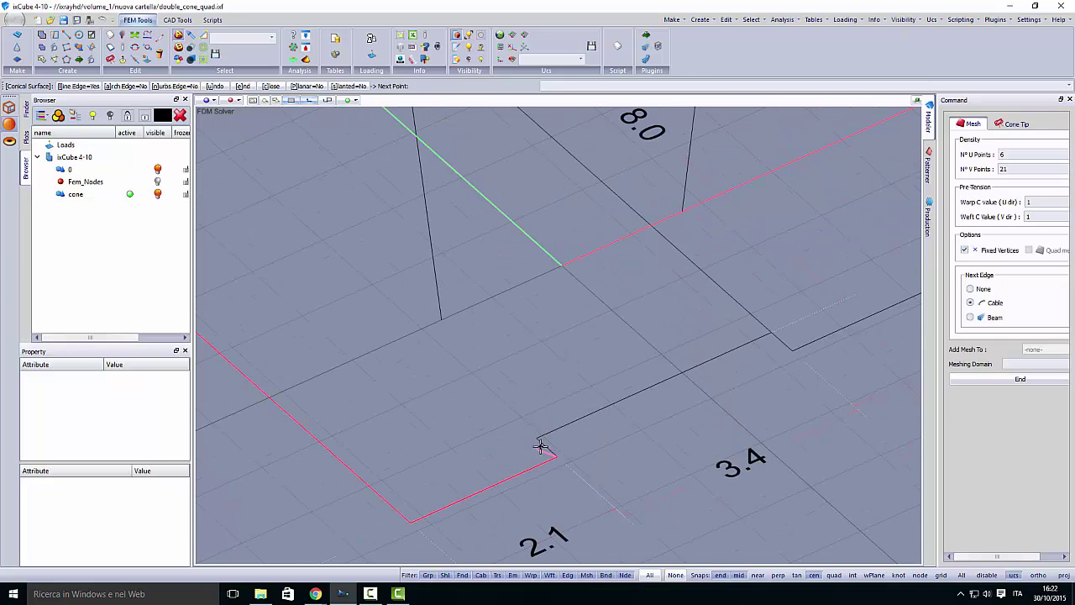
left_click(1011, 158)
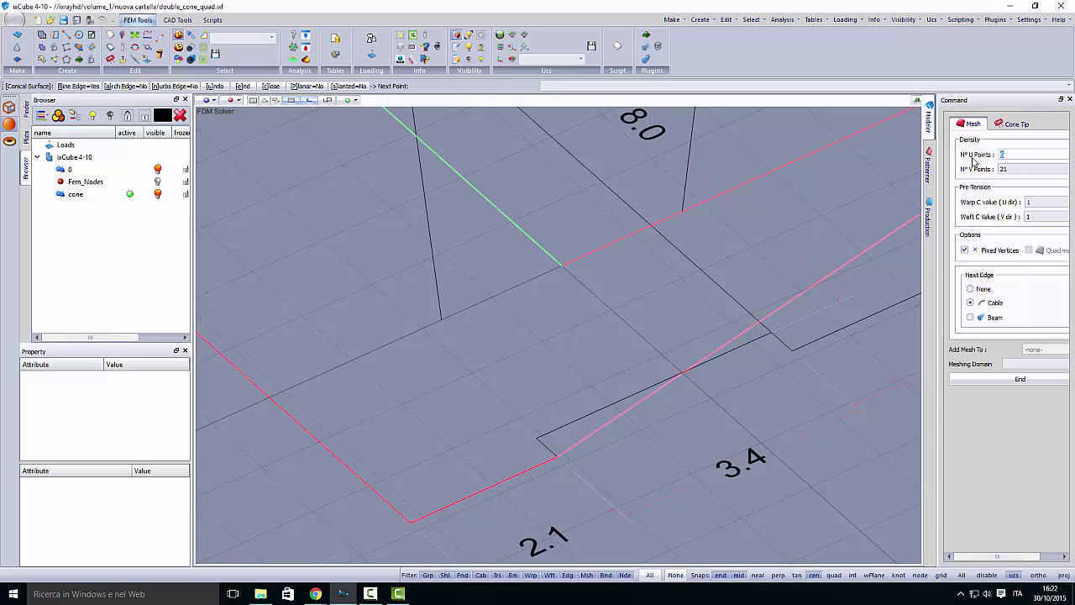
left_click(537, 437)
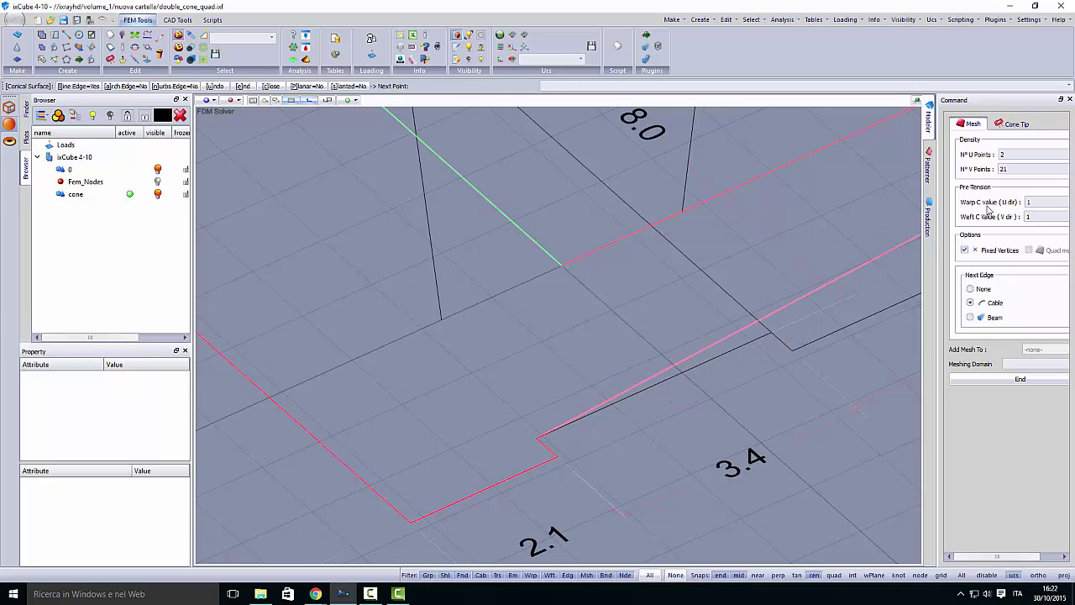
Trace the front 3.4 edge with 8 U points and the inner 8.0 edge with 18 U points.
key("shift+Tab")
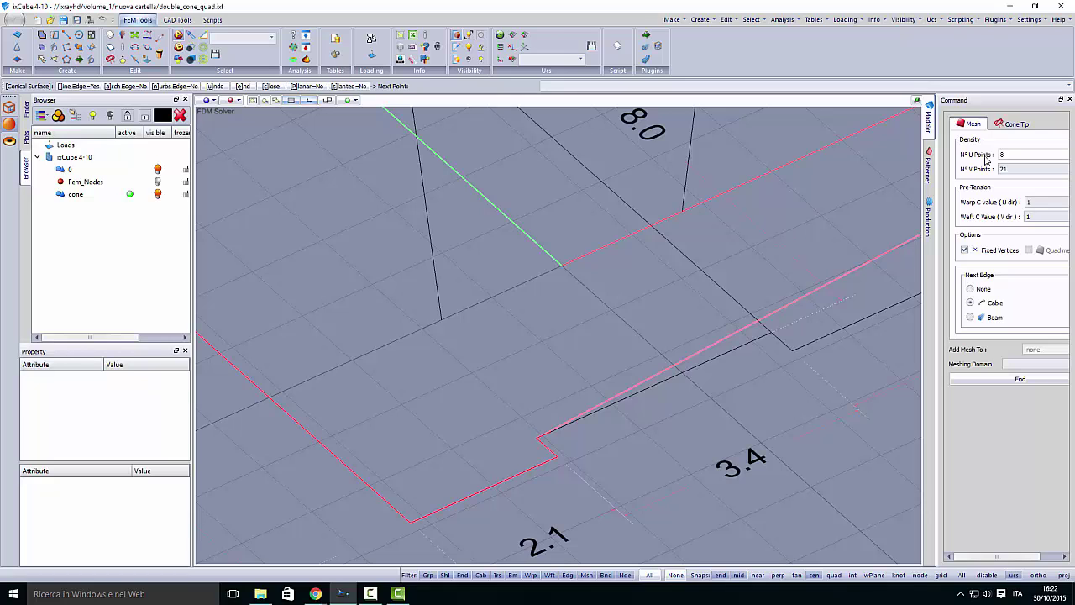
left_click(772, 331)
middle_click_drag(652, 288, 713, 341)
scroll(713, 341, "down", 3)
middle_click_drag(650, 283, 651, 300)
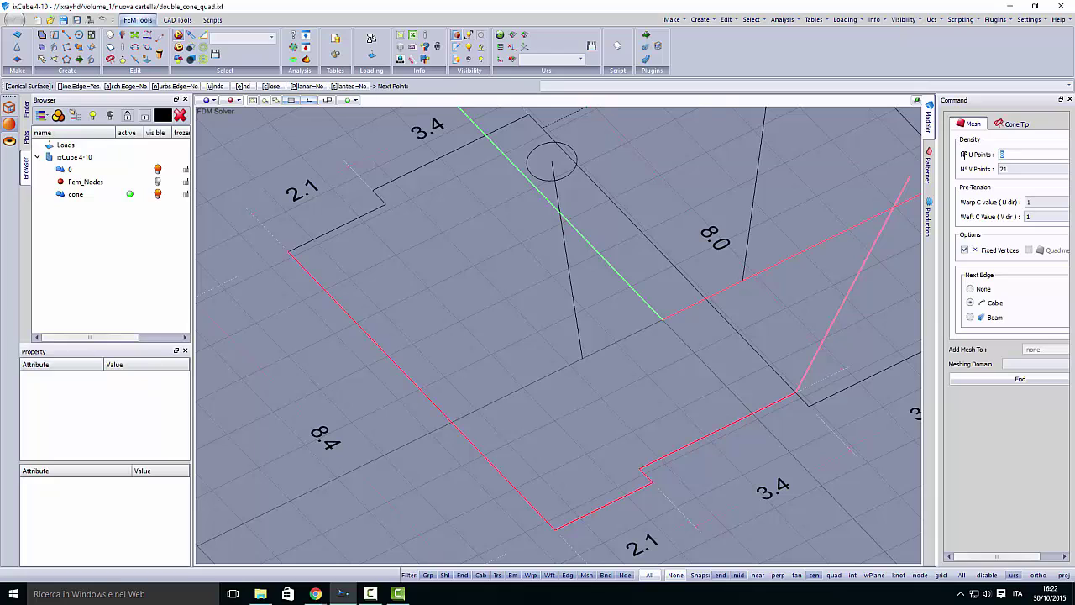
left_click(544, 128)
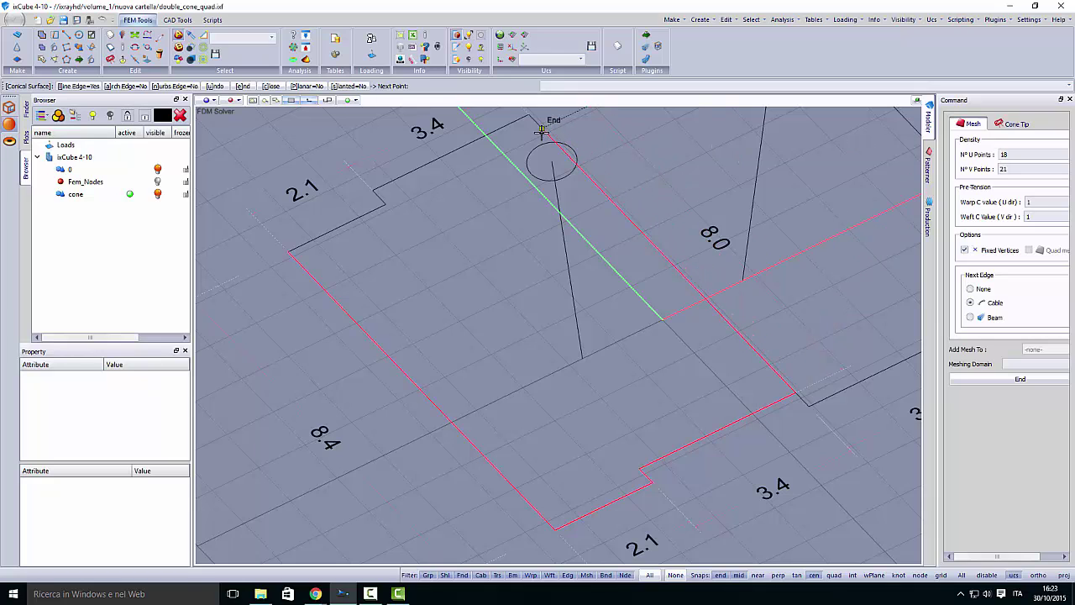
Extend the boundary along the short edge at the far inner corner, and trace the rear 3.4 edge with 8 U points.
scroll(523, 223, "up", 3)
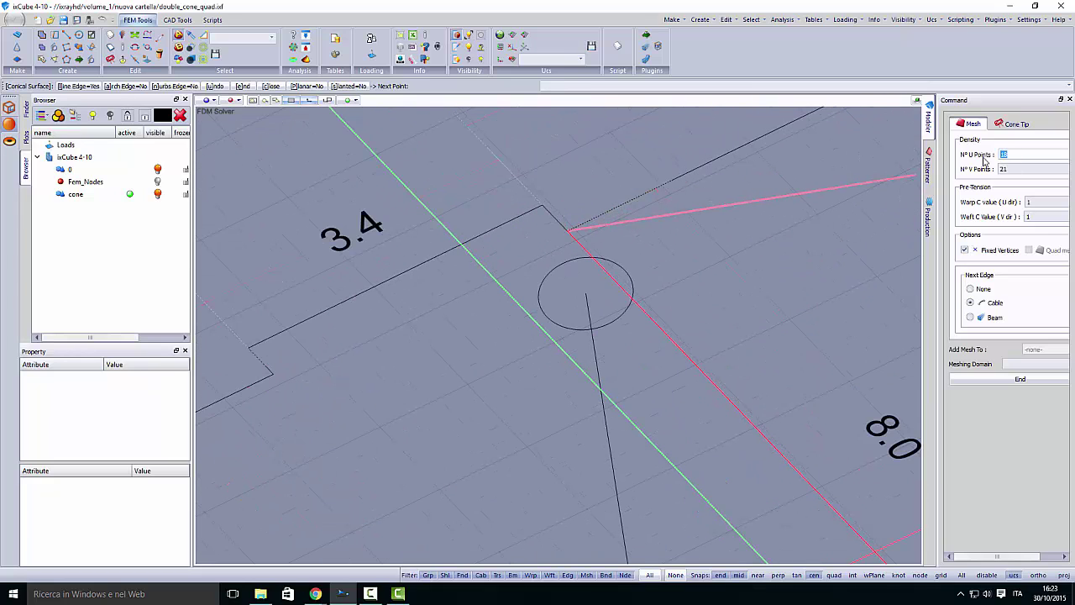
left_click(541, 205)
middle_click_drag(434, 299, 496, 224)
scroll(424, 300, "down", 4)
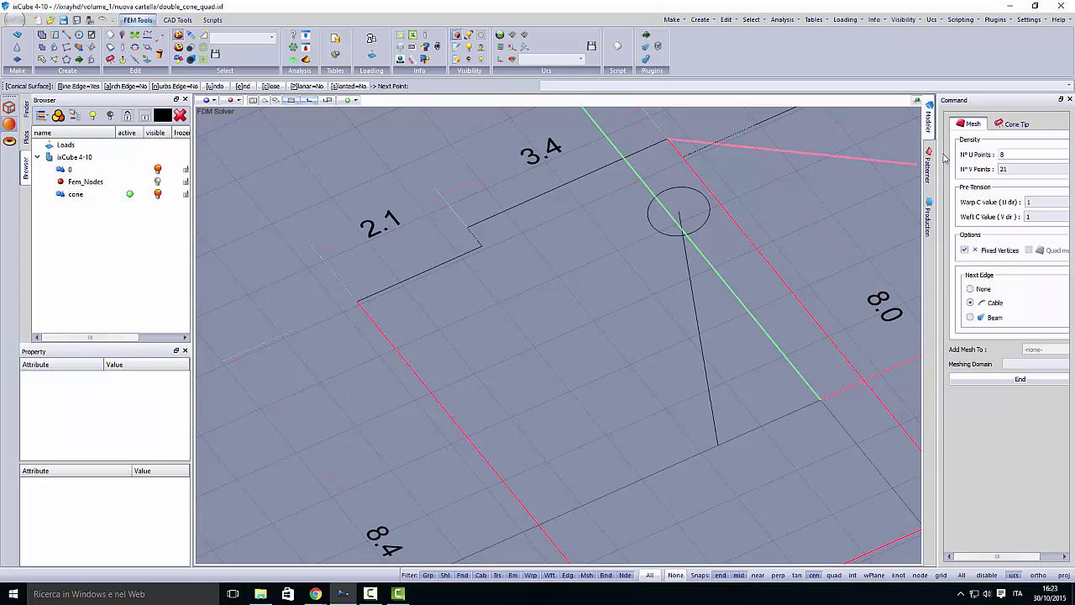
left_click(471, 228)
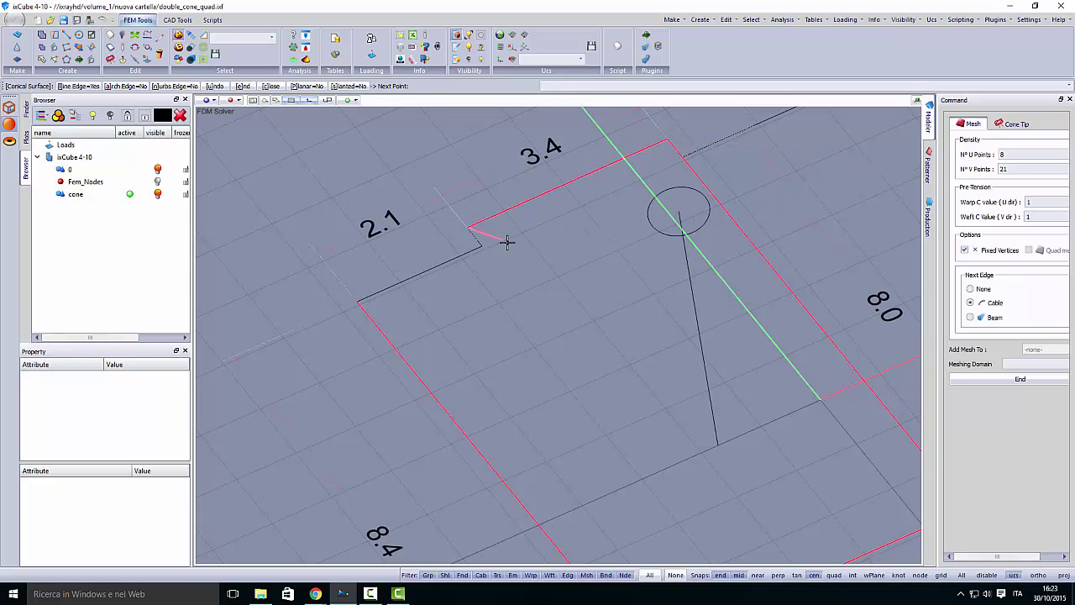
Close the boundary along the rear notch edge with 2 U points and the rear 2.1 edge with 6 U points.
scroll(494, 239, "up", 2)
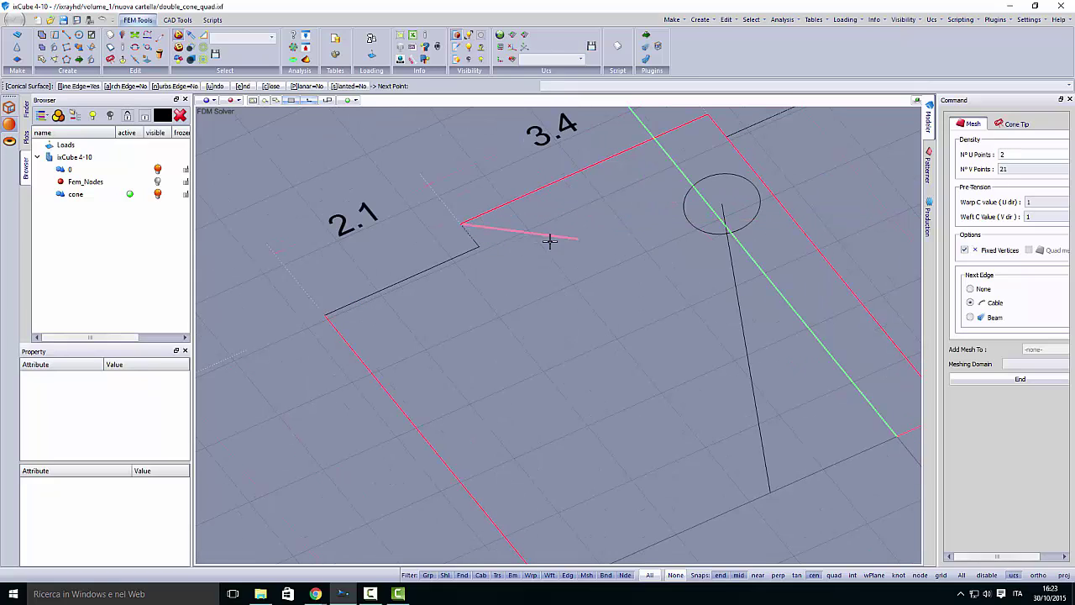
left_click(479, 247)
left_click(326, 314)
scroll(335, 340, "down", 1)
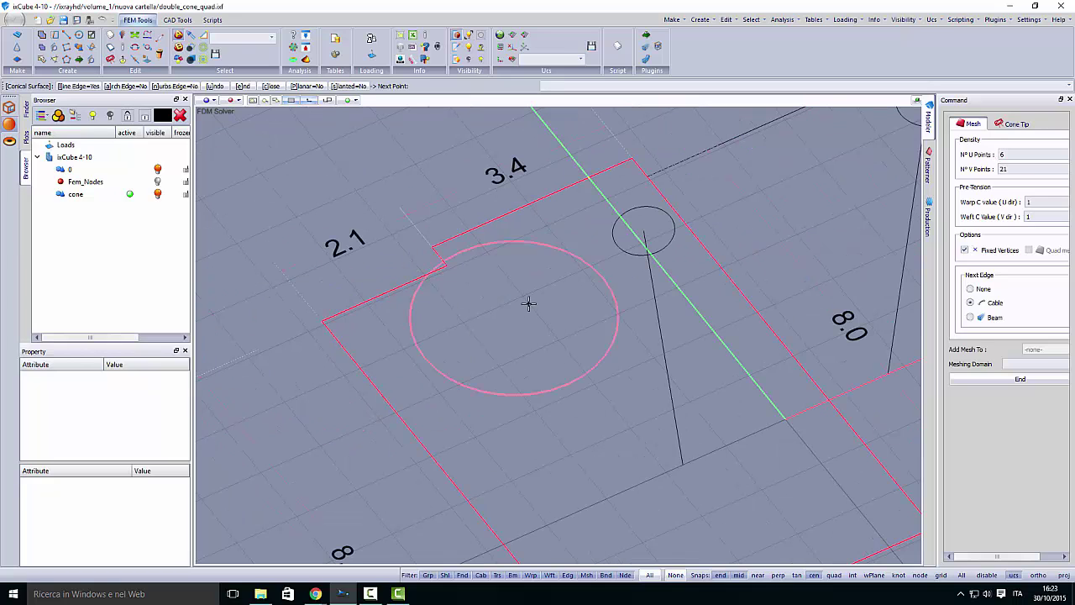
Set the cone's top ring radius to 0.5 and place the tip at the left mast line's upper end.
left_click(1016, 125)
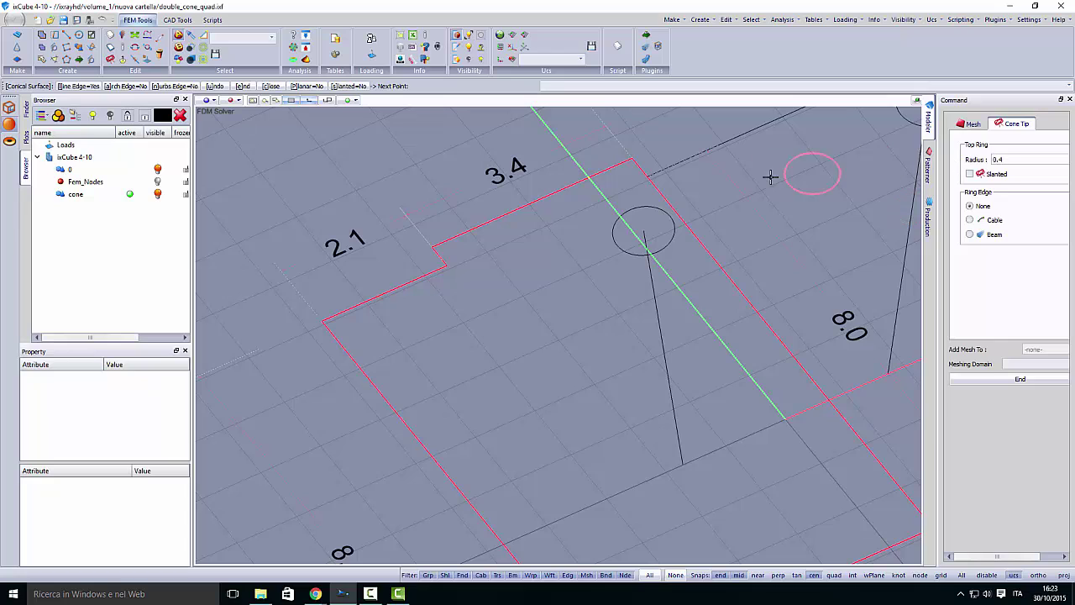
left_click_drag(1009, 159, 954, 166)
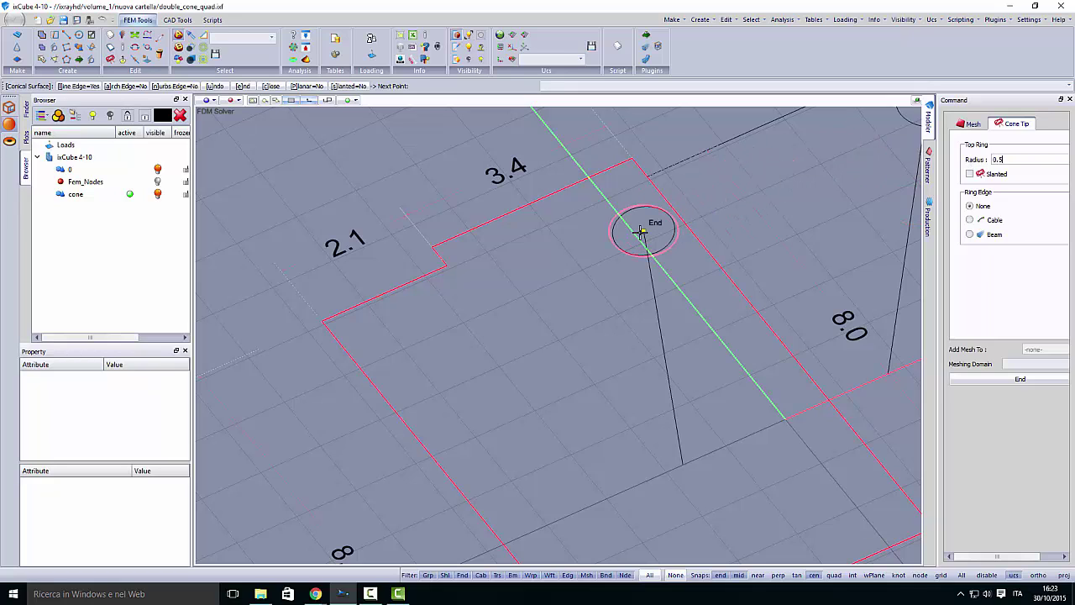
scroll(586, 289, "down", 2)
middle_click_drag(591, 299, 580, 285)
scroll(626, 210, "up", 3)
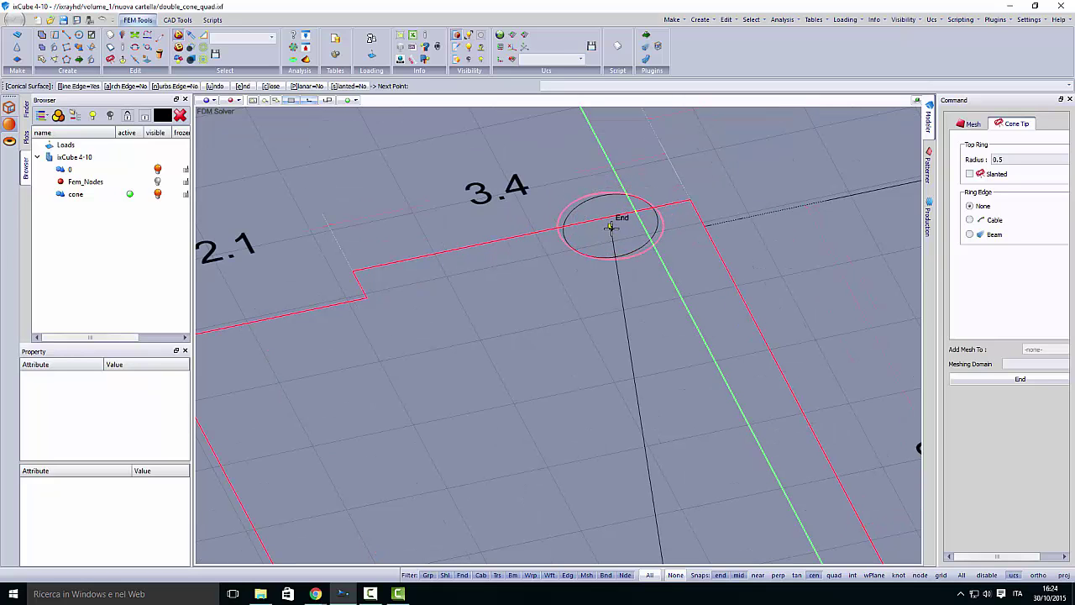
left_click(538, 165)
scroll(542, 252, "down", 5)
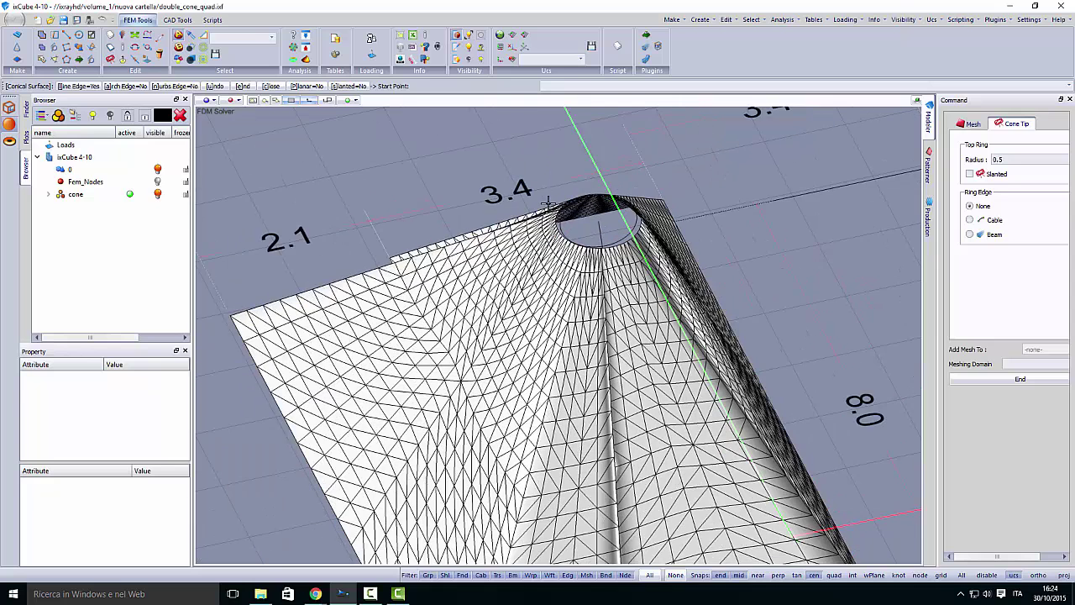
middle_click_drag(540, 284, 497, 323)
key("Escape")
Copy the left mast line from its base endpoint to its upper endpoint at the cone ring's centre.
scroll(530, 270, "up", 4)
scroll(530, 269, "up", 2)
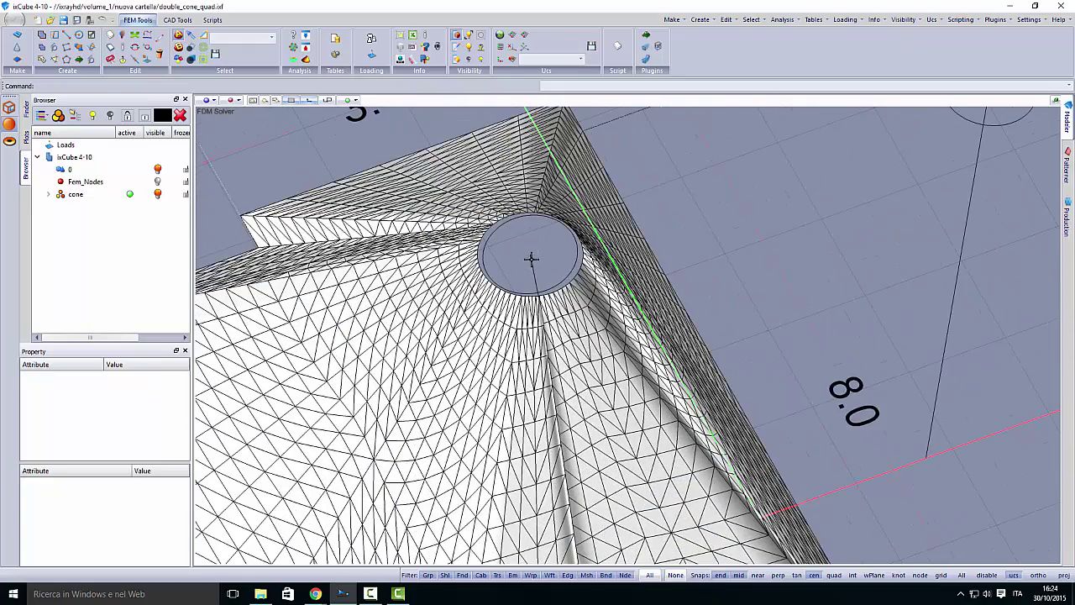
left_click(530, 258)
scroll(500, 247, "down", 2)
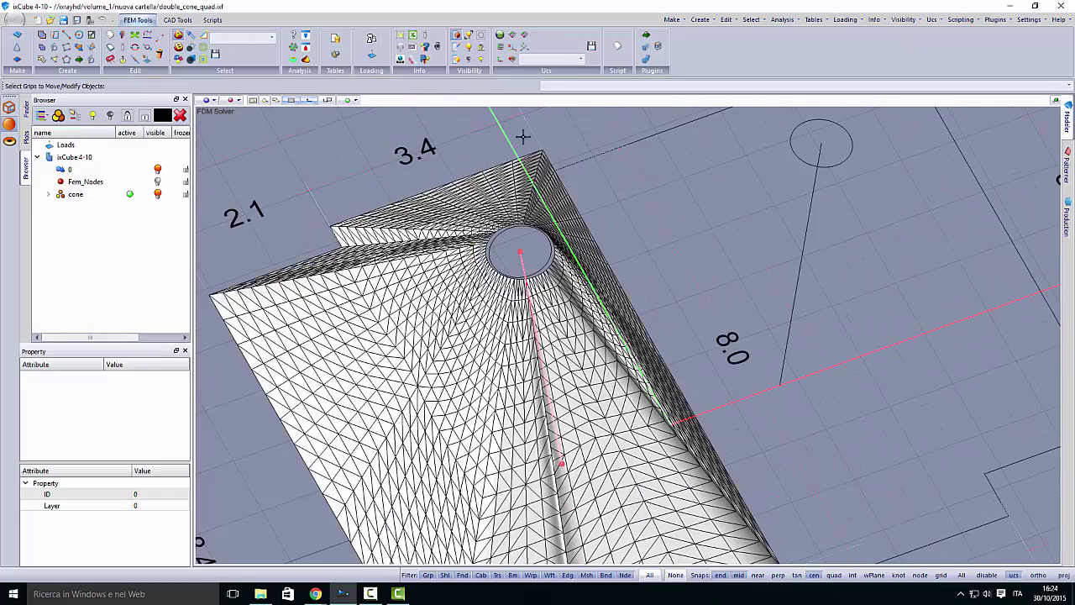
left_click(177, 19)
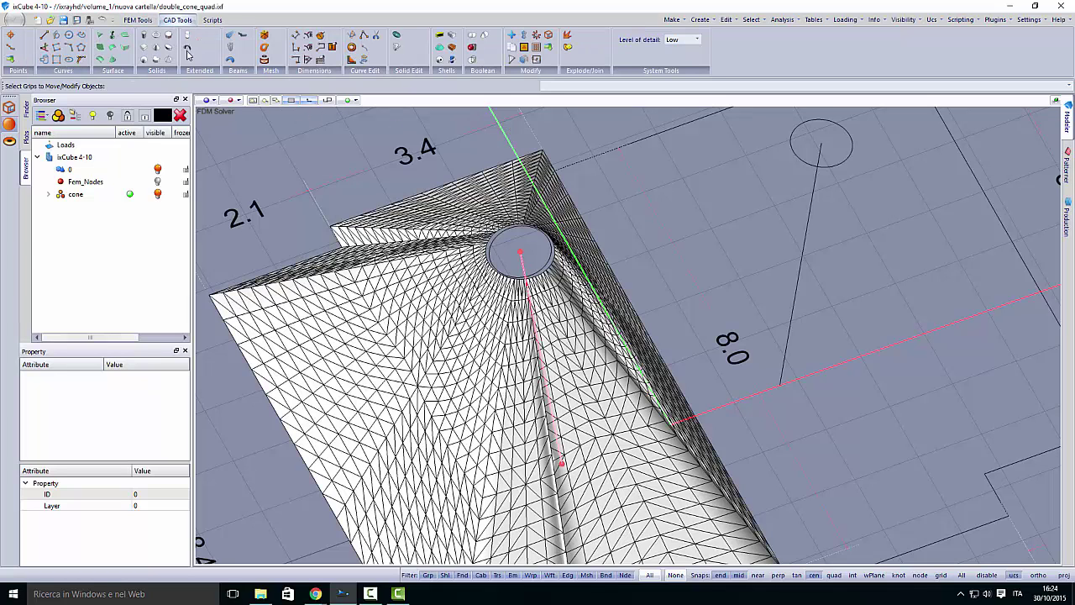
left_click(513, 49)
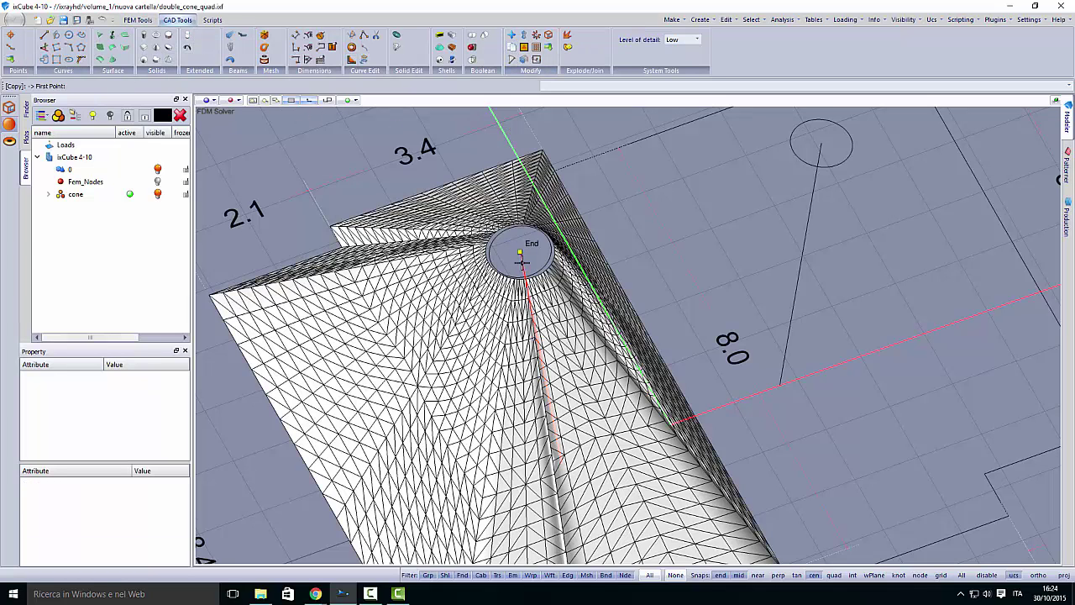
scroll(524, 262, "down", 3)
middle_click_drag(542, 374, 549, 329)
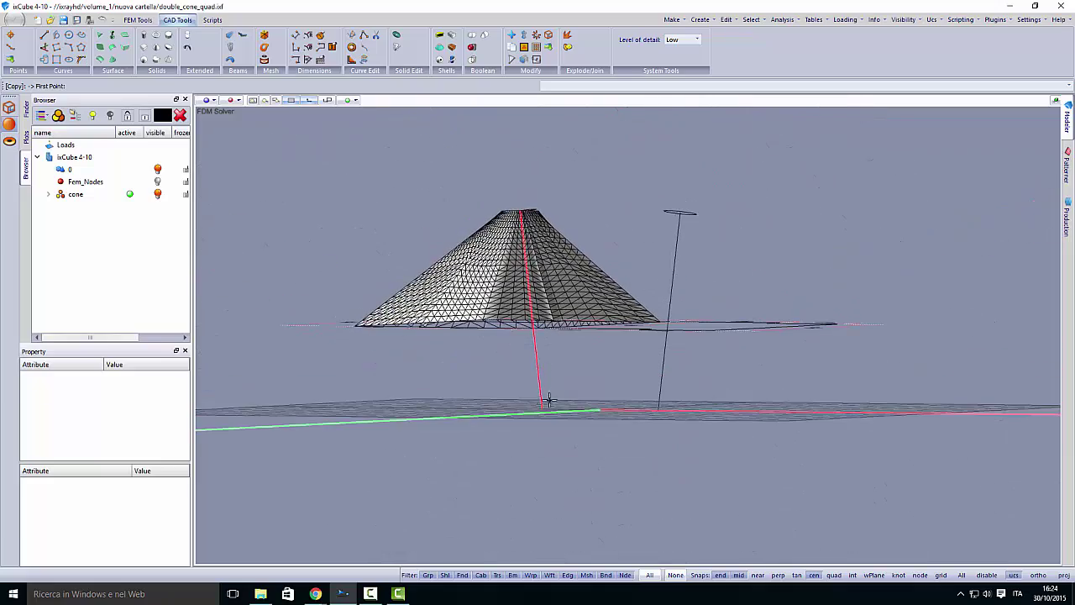
left_click(540, 409)
middle_click_drag(520, 248, 532, 288)
scroll(532, 286, "up", 5)
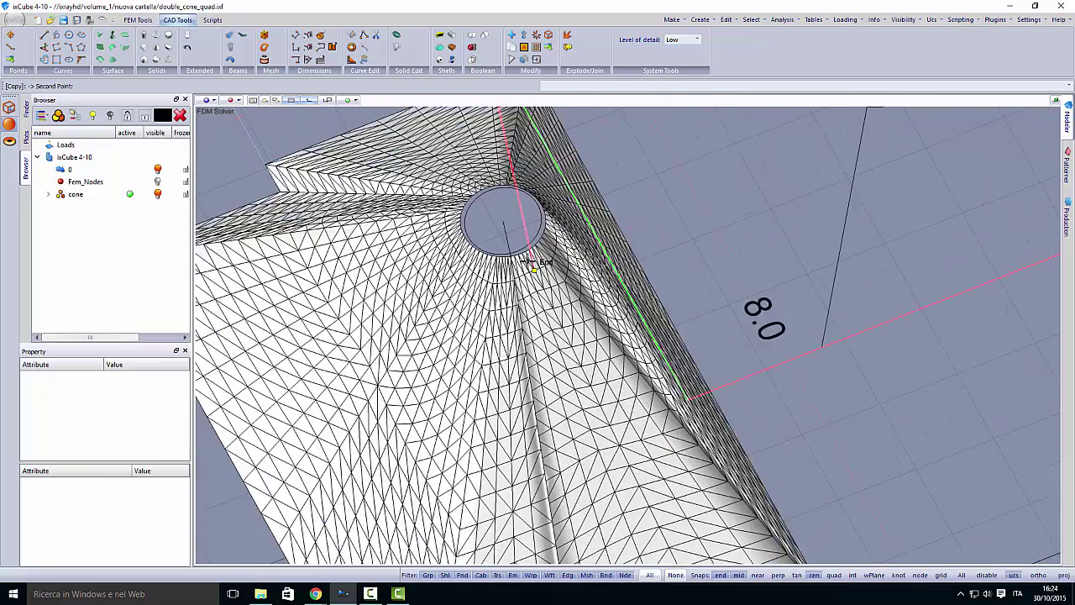
left_click(502, 225)
scroll(537, 319, "down", 5)
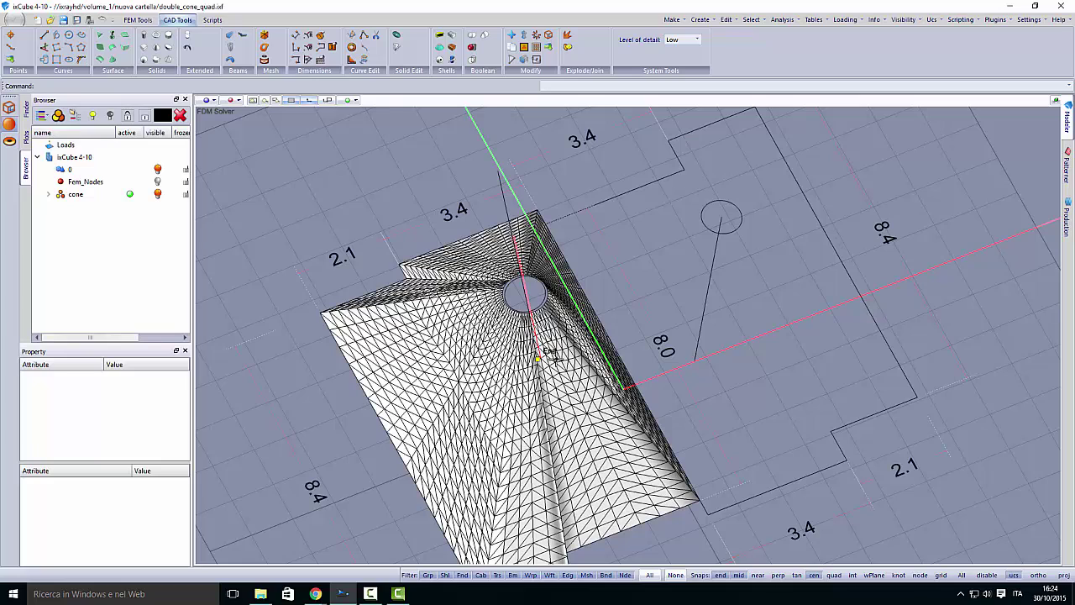
Copy the right mast line from its base endpoint to the centre of the tip circle above it.
left_click(704, 254)
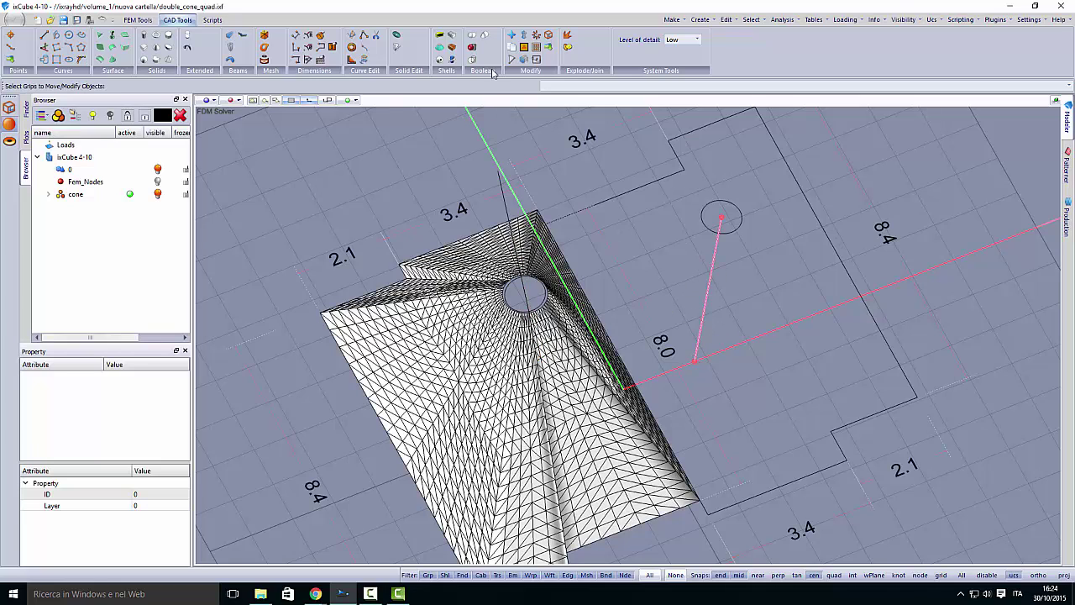
left_click(512, 50)
right_click(697, 361)
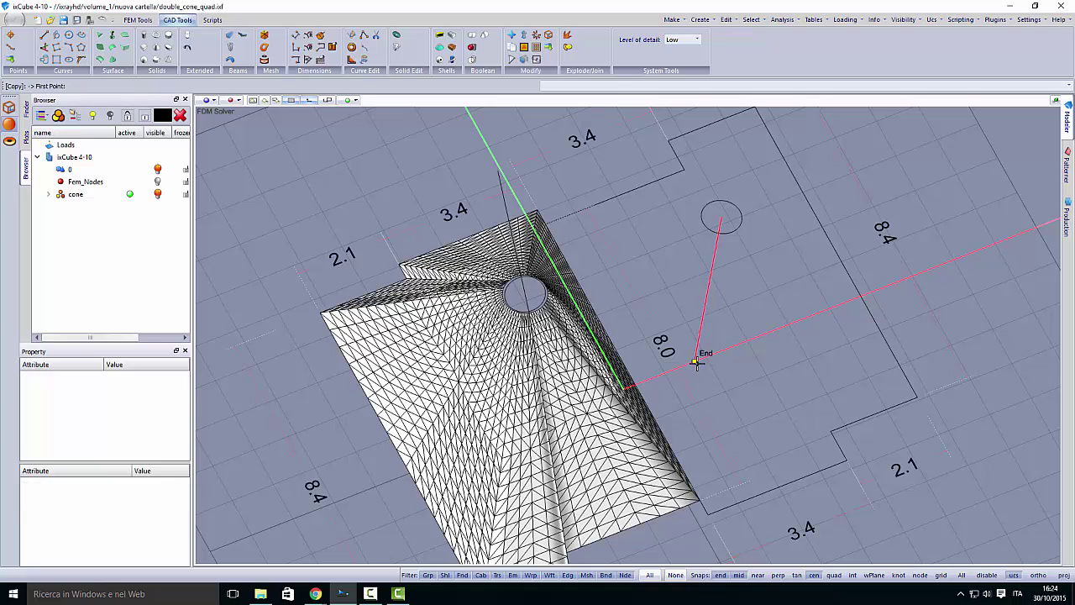
left_click(694, 361)
scroll(720, 216, "up", 2)
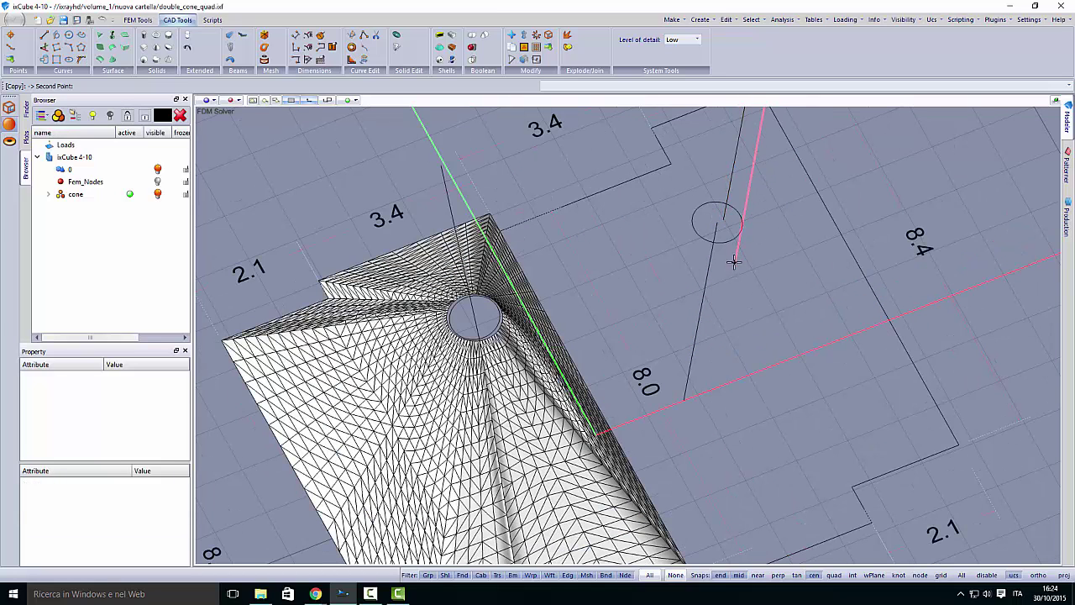
scroll(722, 219, "up", 2)
left_click(702, 228)
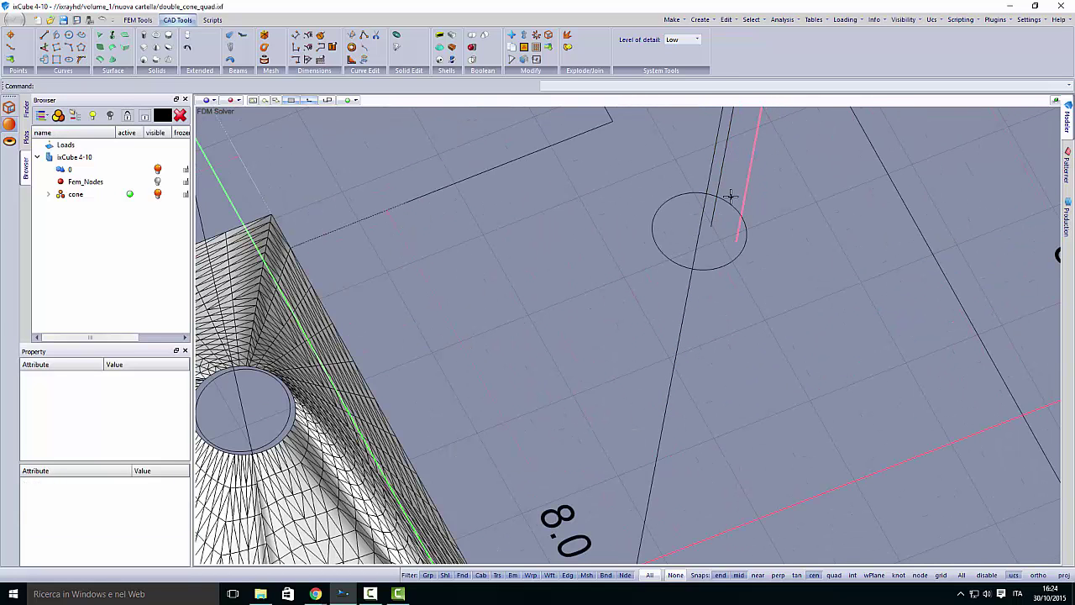
left_click(720, 169)
key("Escape")
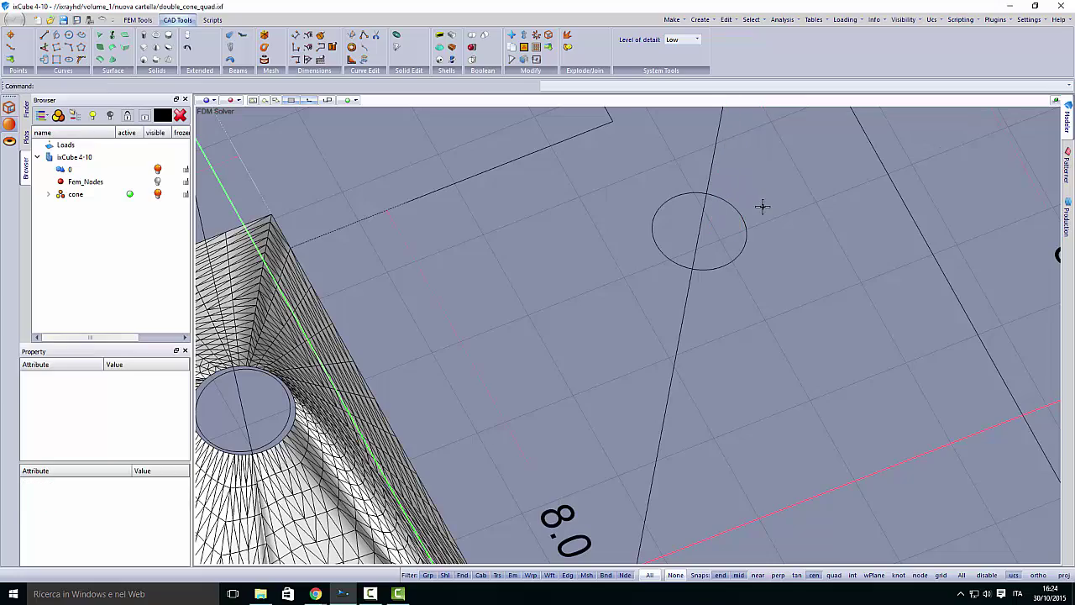
Edit the left cone's conical tip so its ring axis points to the upper end of the copied mast line.
scroll(760, 211, "down", 4)
middle_click_drag(648, 307, 538, 283)
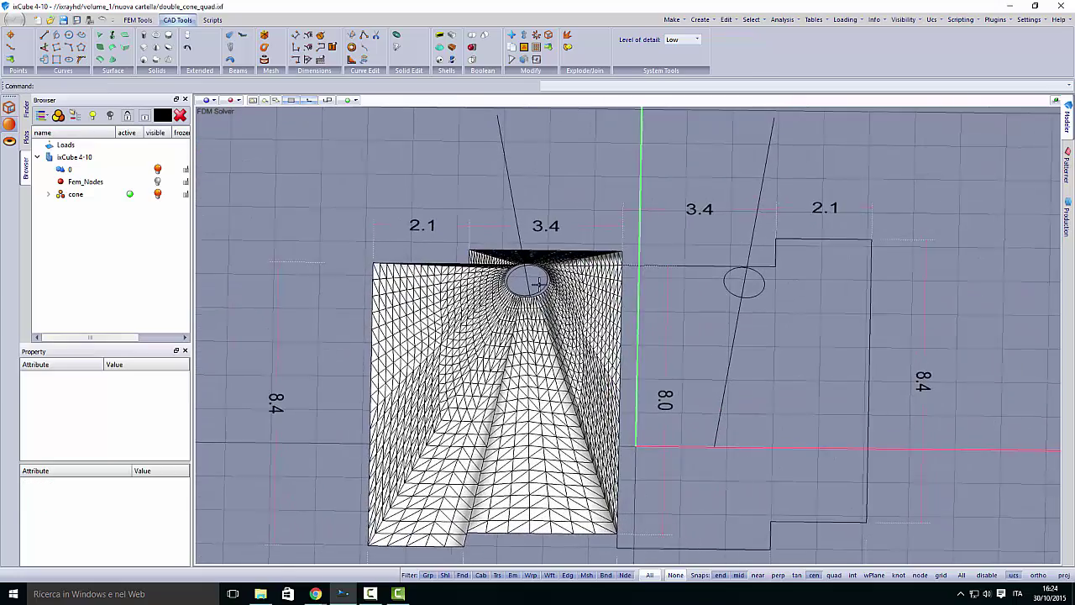
scroll(537, 281, "up", 2)
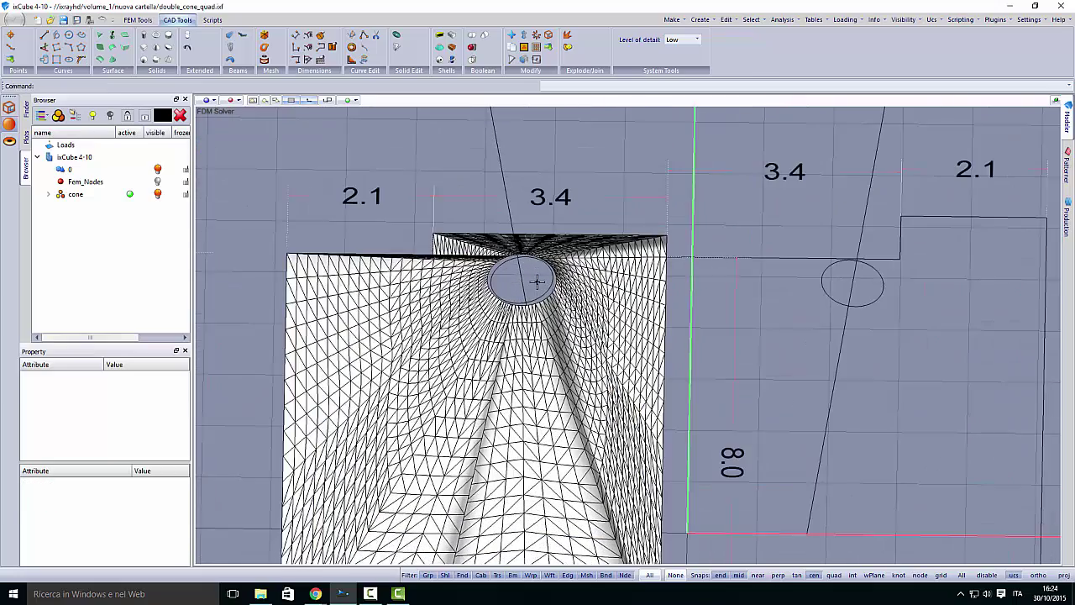
left_click(139, 20)
left_click(110, 59)
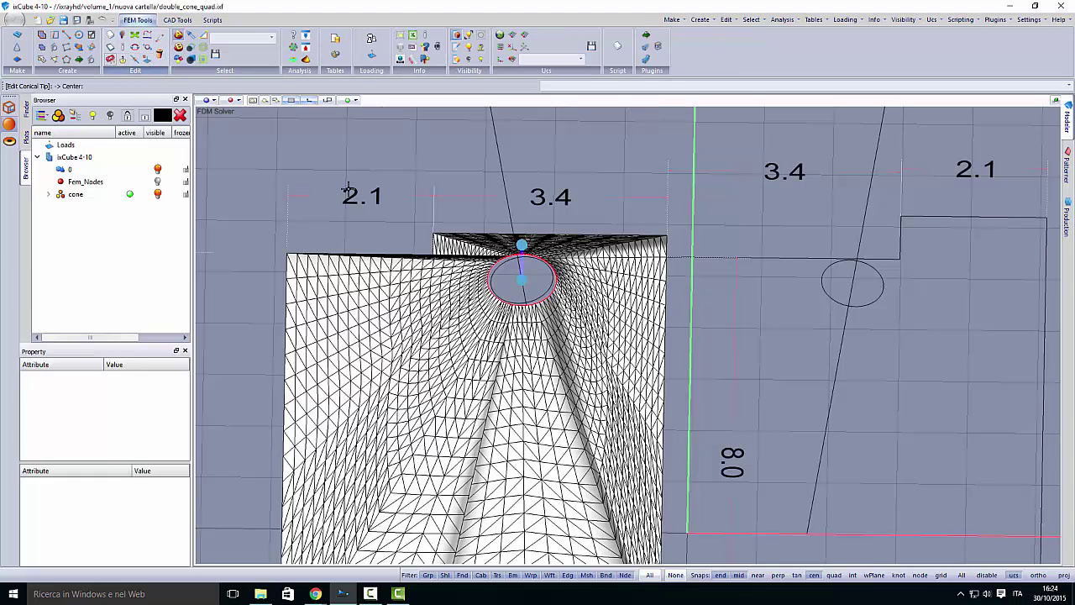
scroll(510, 240, "up", 2)
scroll(517, 222, "down", 5)
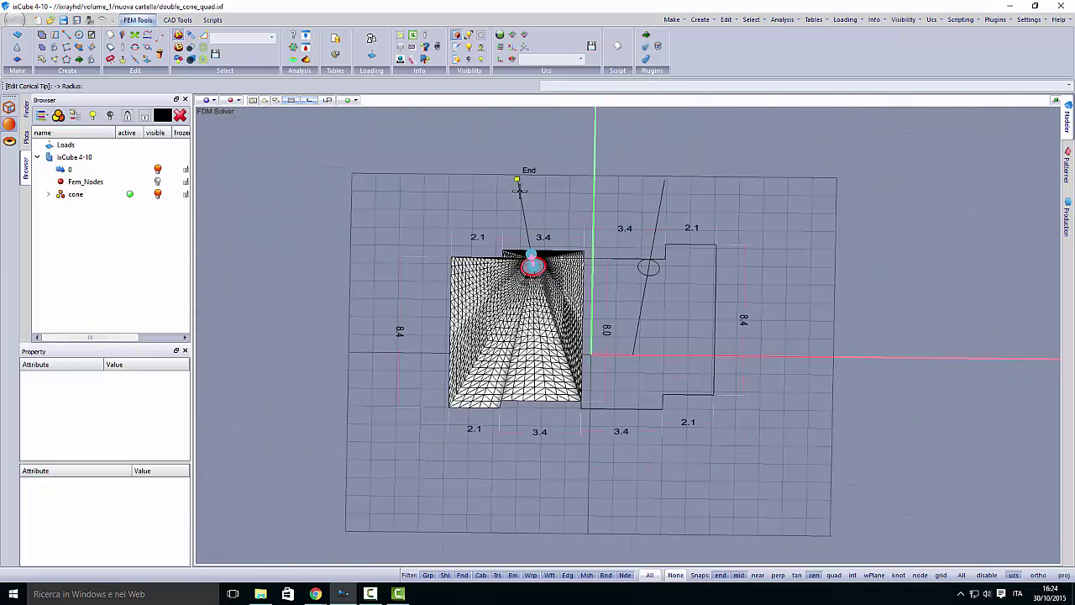
middle_click_drag(518, 186, 526, 174)
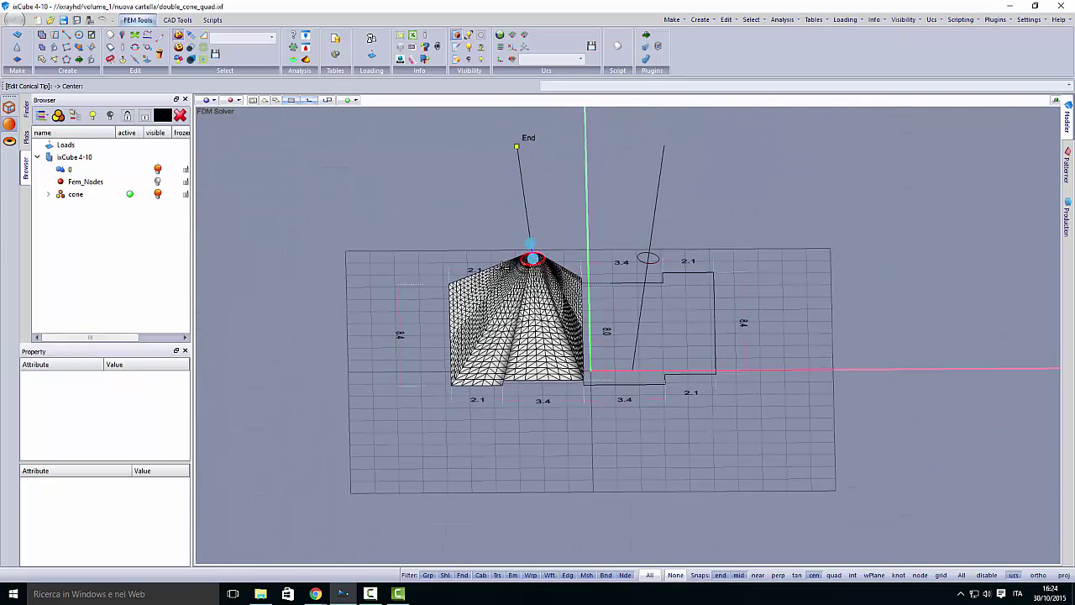
middle_click_drag(532, 252, 538, 256)
scroll(538, 254, "up", 3)
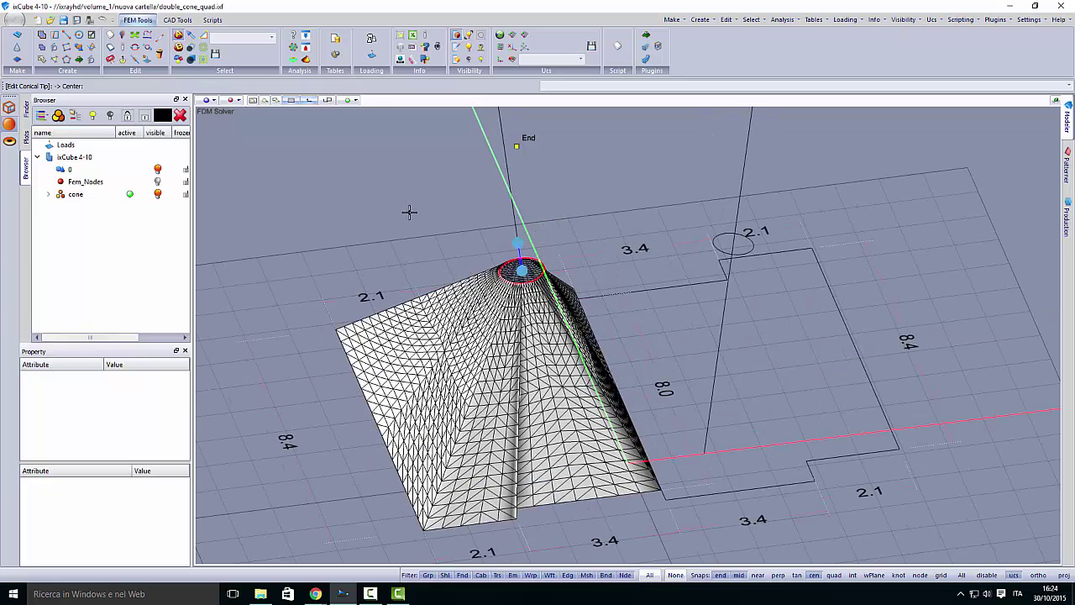
key("Escape")
Examine the left cone's tip ring and its axis against the mast line from several angles.
scroll(420, 225, "down", 2)
scroll(502, 271, "up", 5)
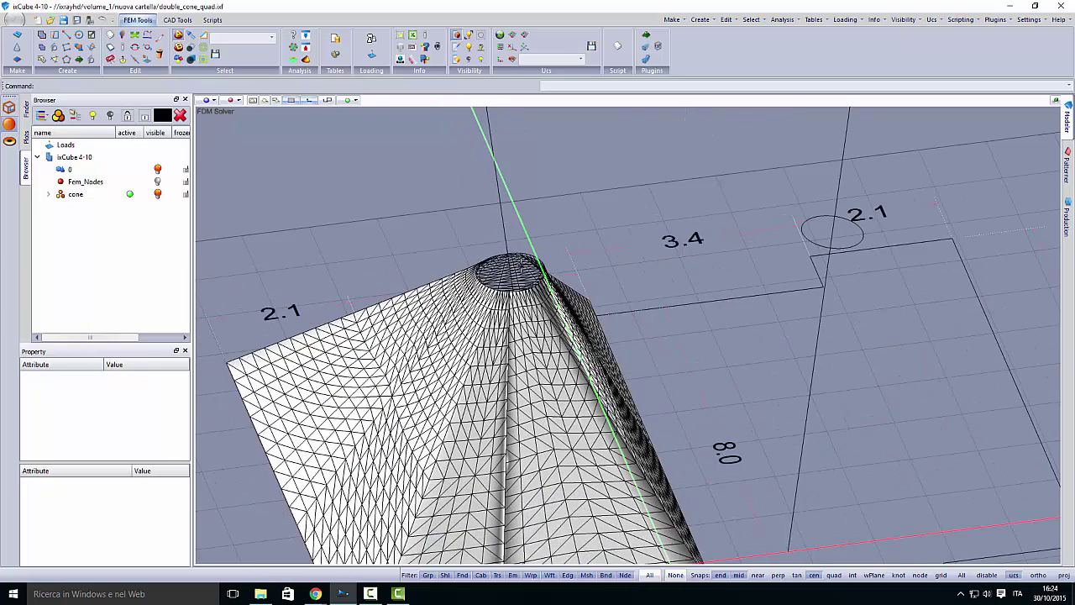
middle_click_drag(504, 283, 336, 195)
left_click(121, 60)
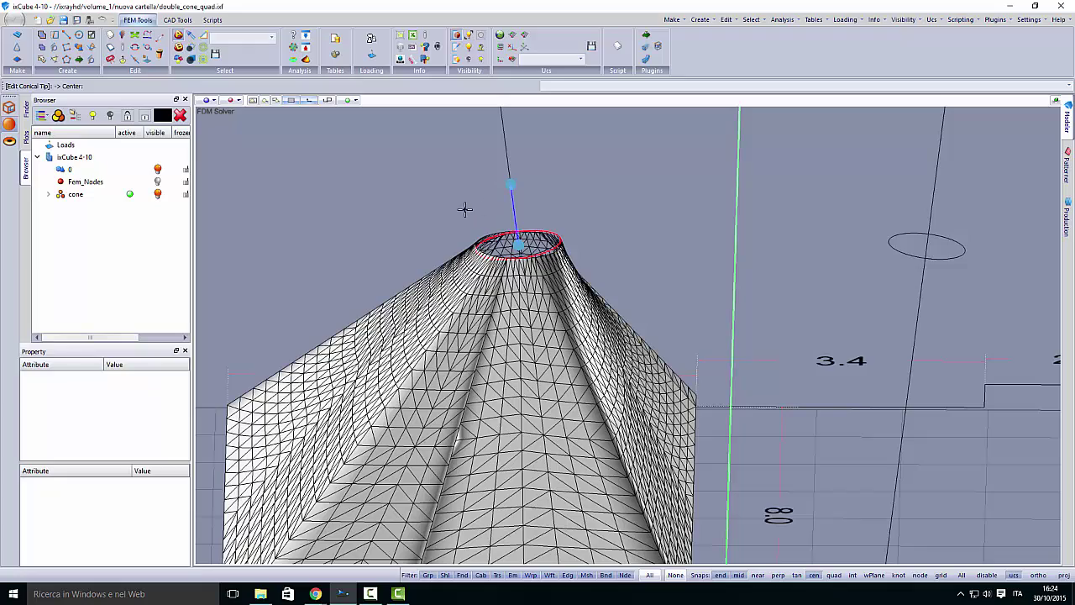
key("Escape")
middle_click_drag(478, 242, 545, 242)
scroll(546, 241, "up", 6)
scroll(474, 225, "down", 5)
middle_click_drag(475, 225, 450, 326)
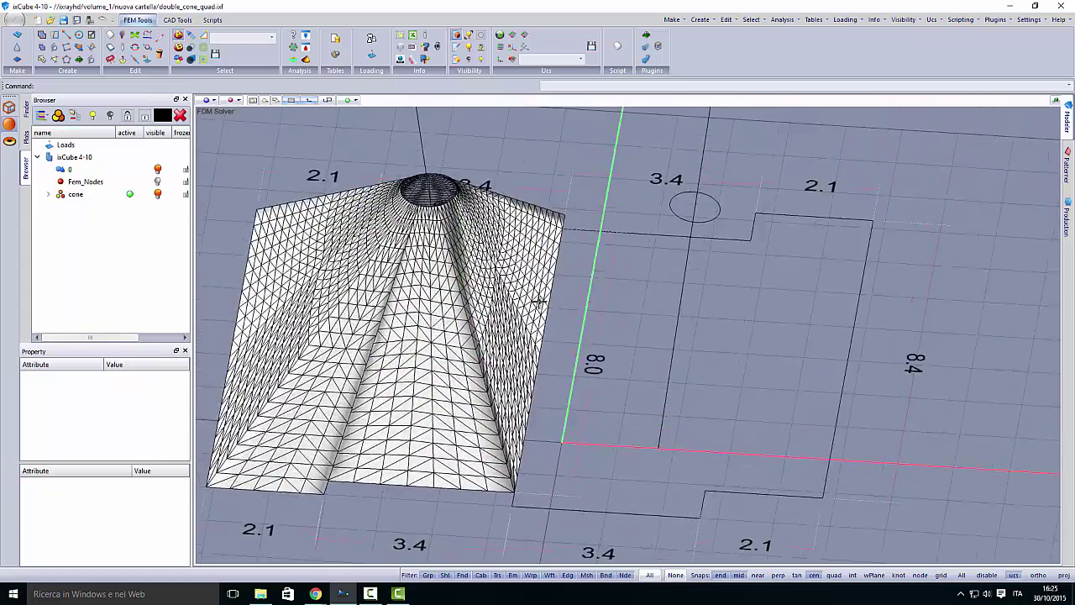
Start a conical surface for the second cone and trace the shared 8.0 edge with 18 U points from the far to the near corner.
left_click(15, 49)
middle_click_drag(506, 296, 501, 300)
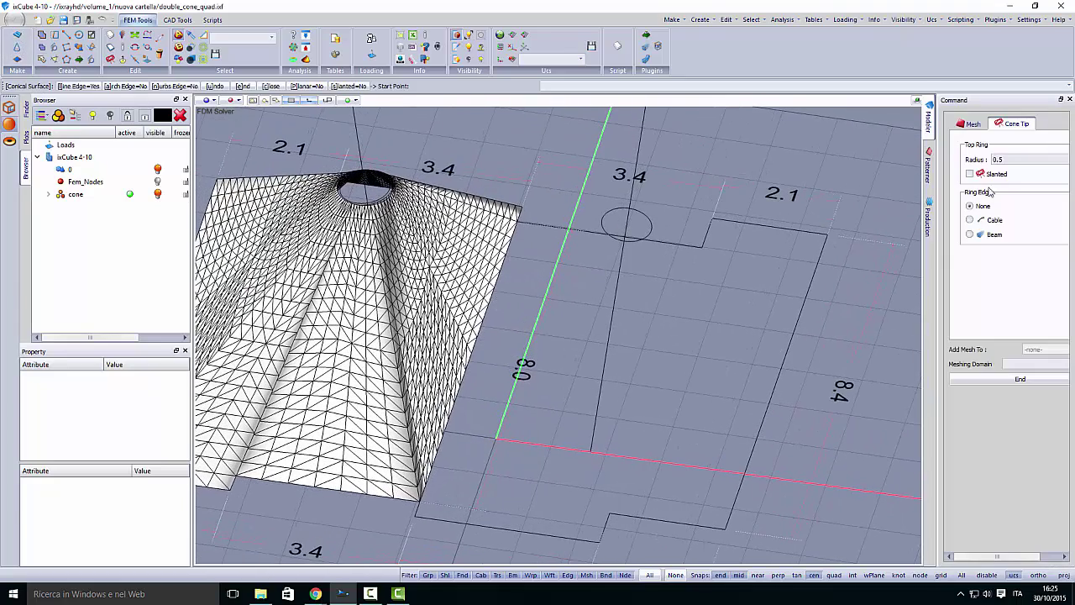
left_click(970, 123)
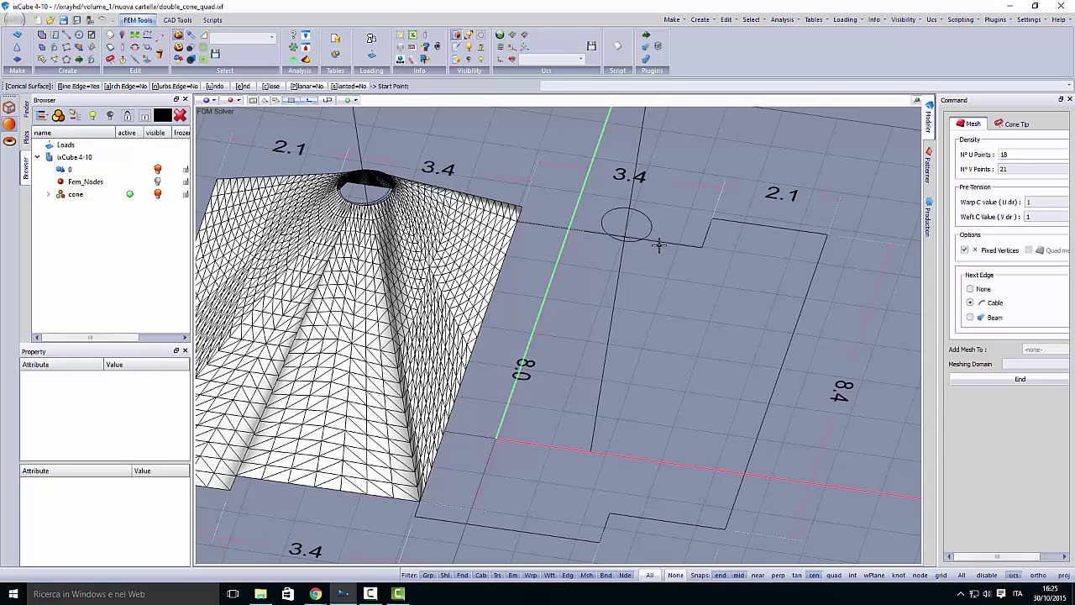
scroll(537, 240, "up", 4)
left_click(490, 199)
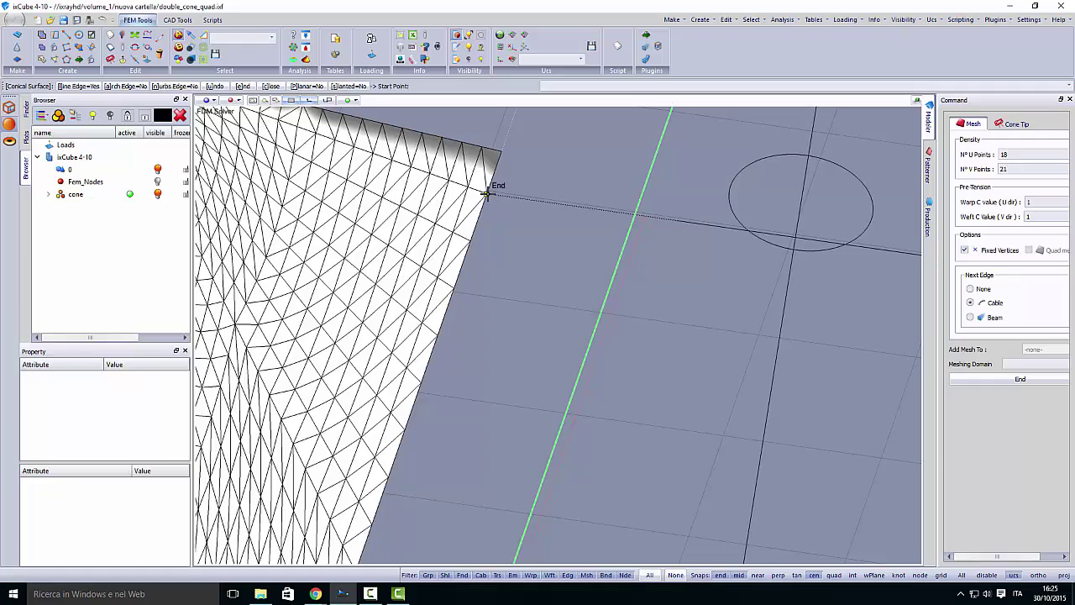
scroll(537, 252, "down", 4)
scroll(446, 479, "down", 2)
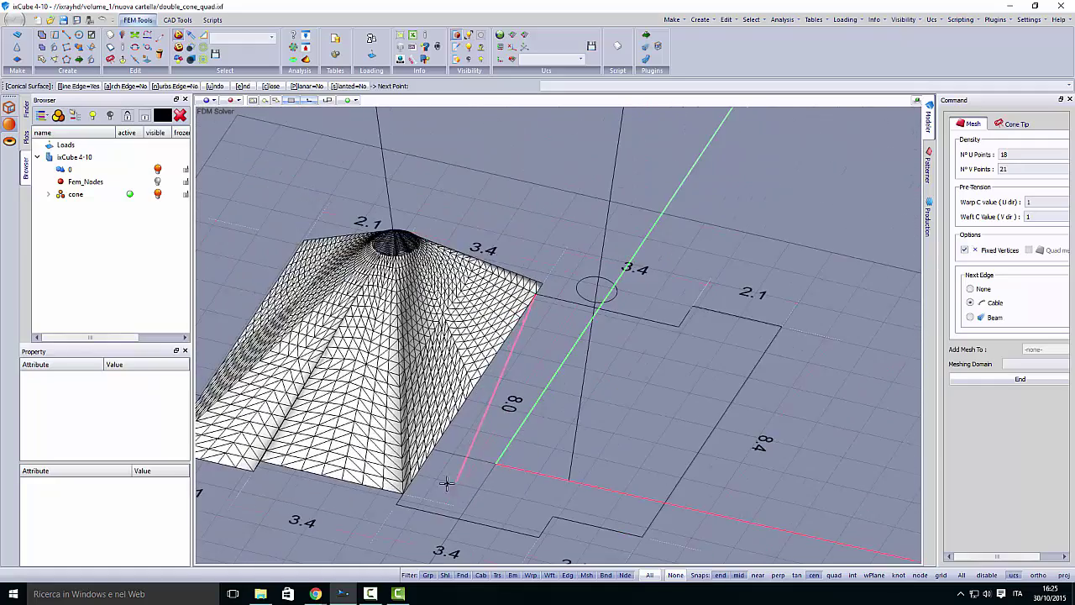
scroll(423, 451, "up", 5)
left_click(325, 524)
Extend the boundary along the short edge to the right outline's near inner corner with 2 U points.
scroll(512, 332, "down", 2)
scroll(530, 394, "up", 1)
left_click(1001, 154)
type("2")
key("Return")
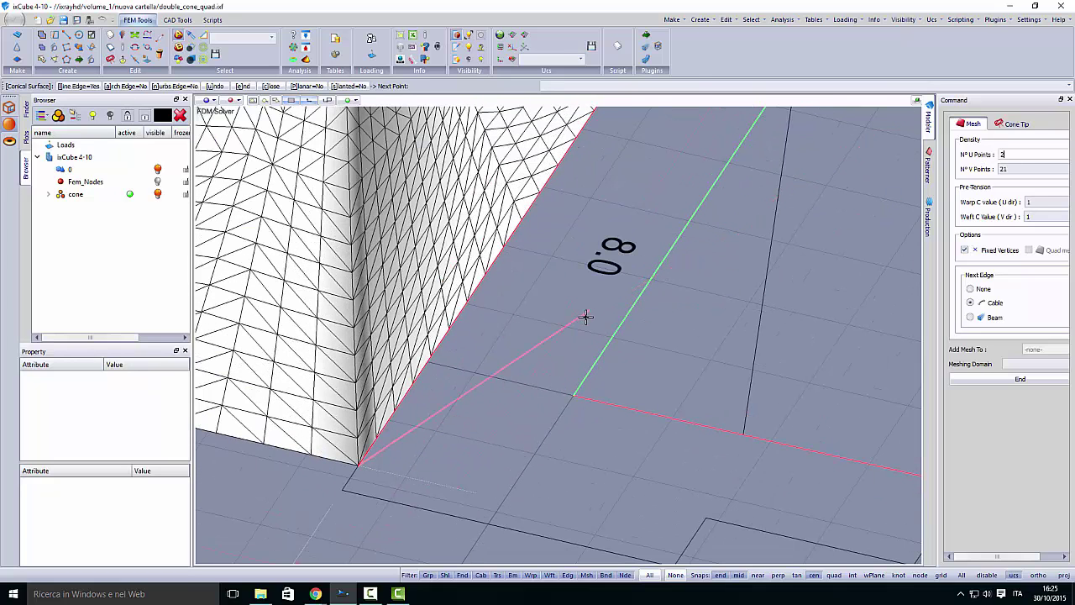
scroll(377, 419, "down", 3)
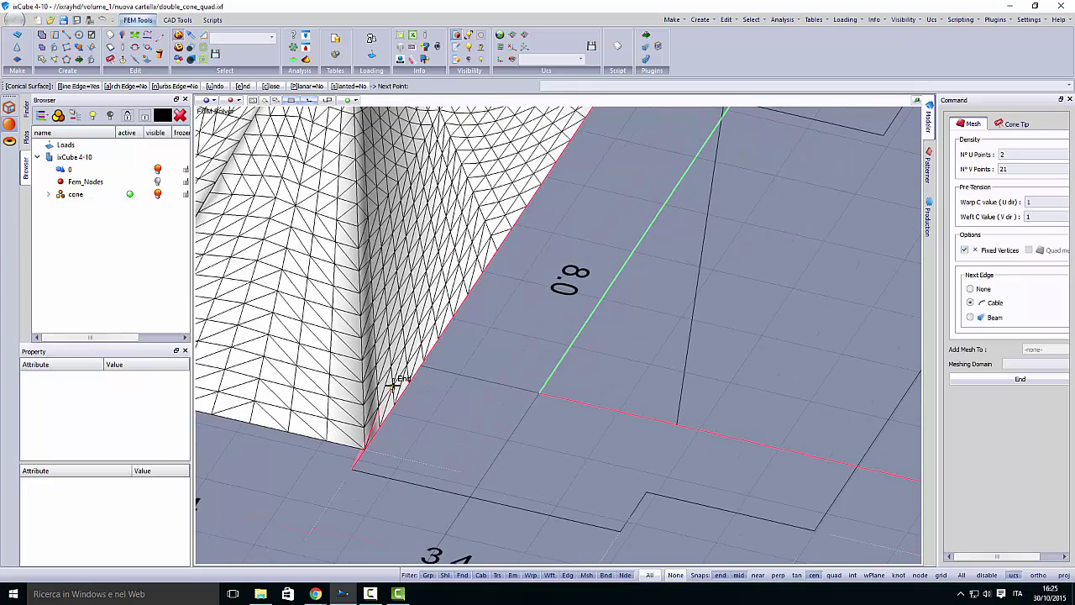
scroll(571, 461, "up", 1)
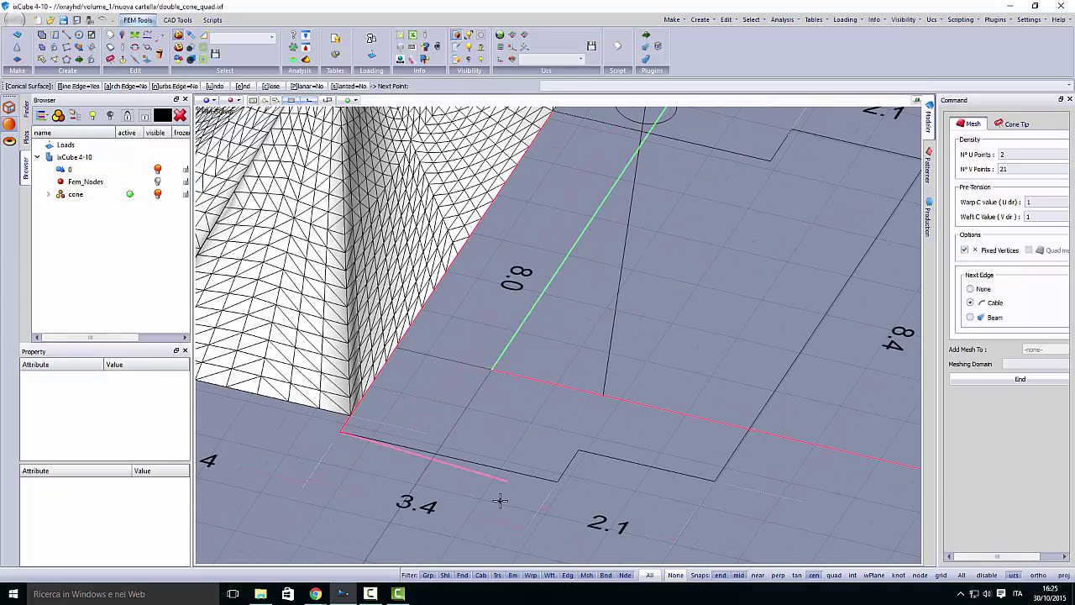
Trace the front 3.4 edge with 8 U points and continue the boundary through the notch to the end of the front 2.1 edge.
left_click(557, 480)
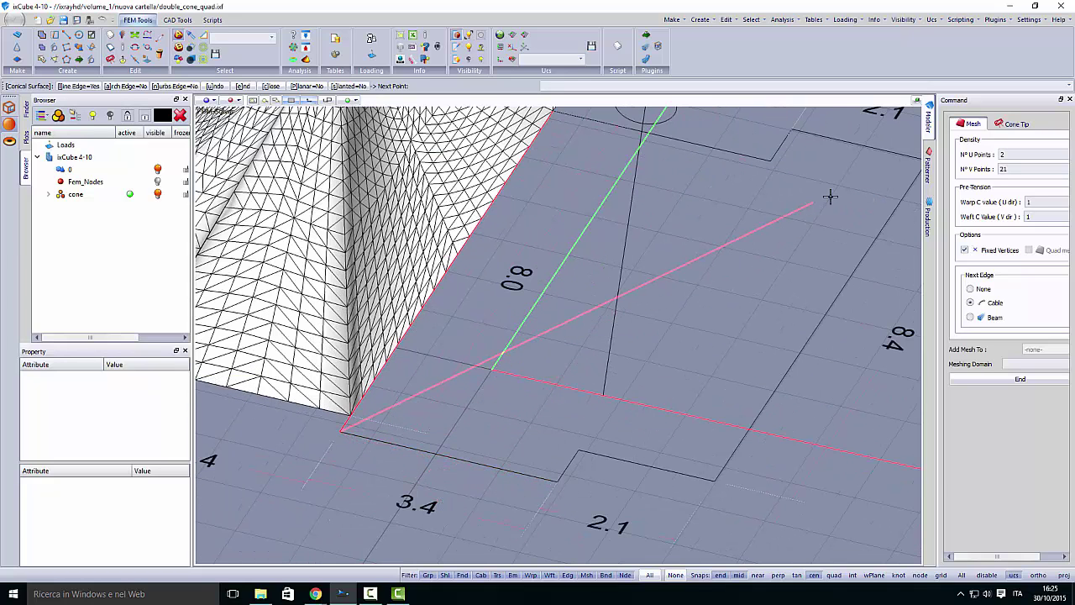
left_click_drag(1012, 155, 987, 154)
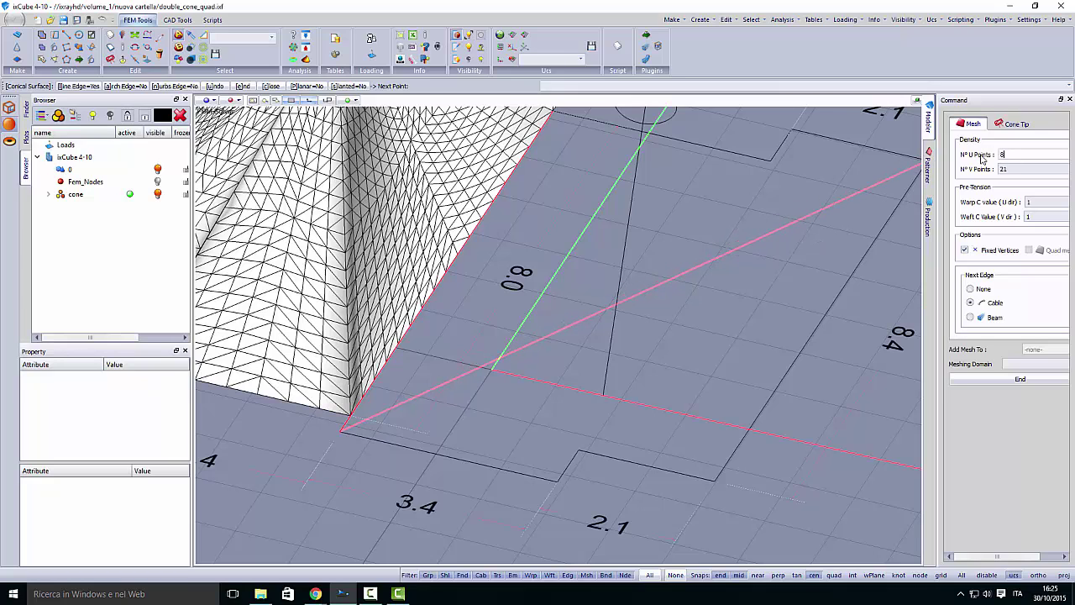
type("8")
left_click(560, 480)
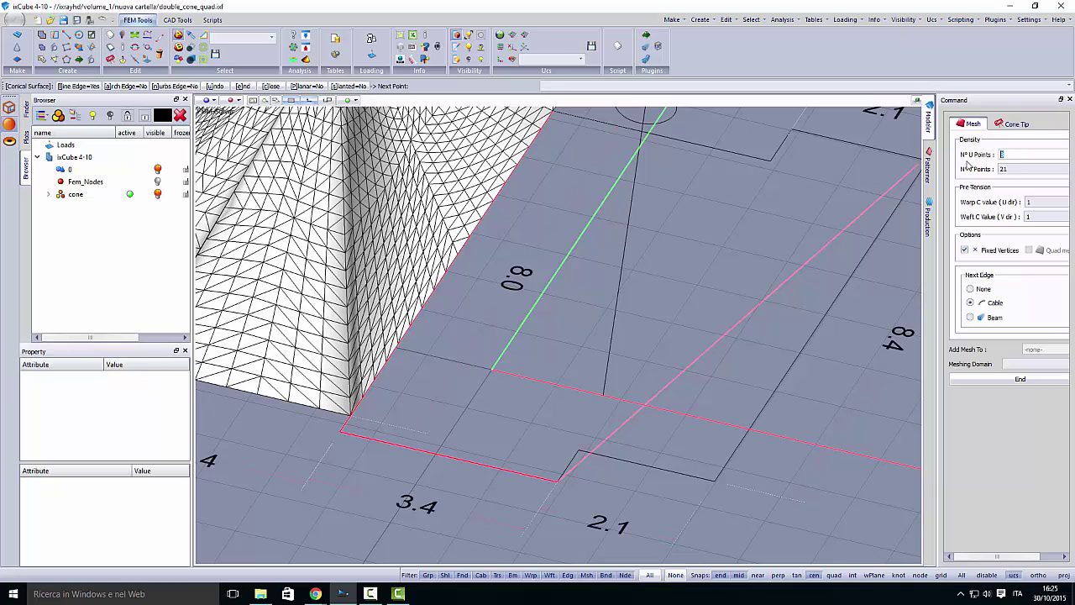
left_click(577, 450)
left_click(714, 480)
Trace the right outline's outer 8.4 edge, and its rear 2.1 edge with 6 U points.
scroll(587, 432, "down", 2)
middle_click_drag(766, 374, 681, 403)
scroll(681, 403, "up", 1)
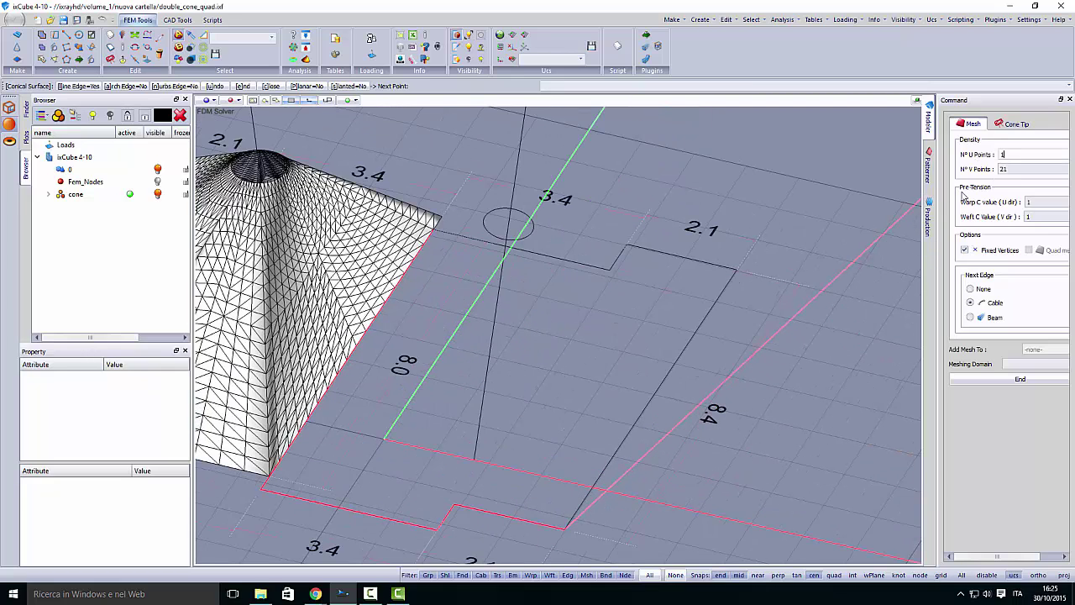
left_click(739, 267)
scroll(649, 246, "up", 2)
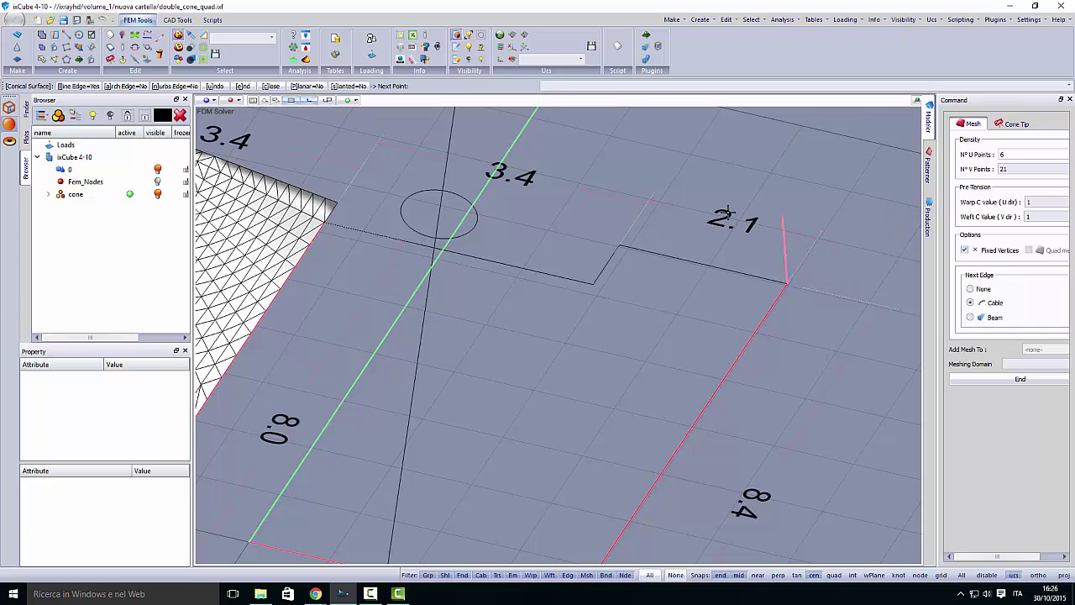
left_click(620, 245)
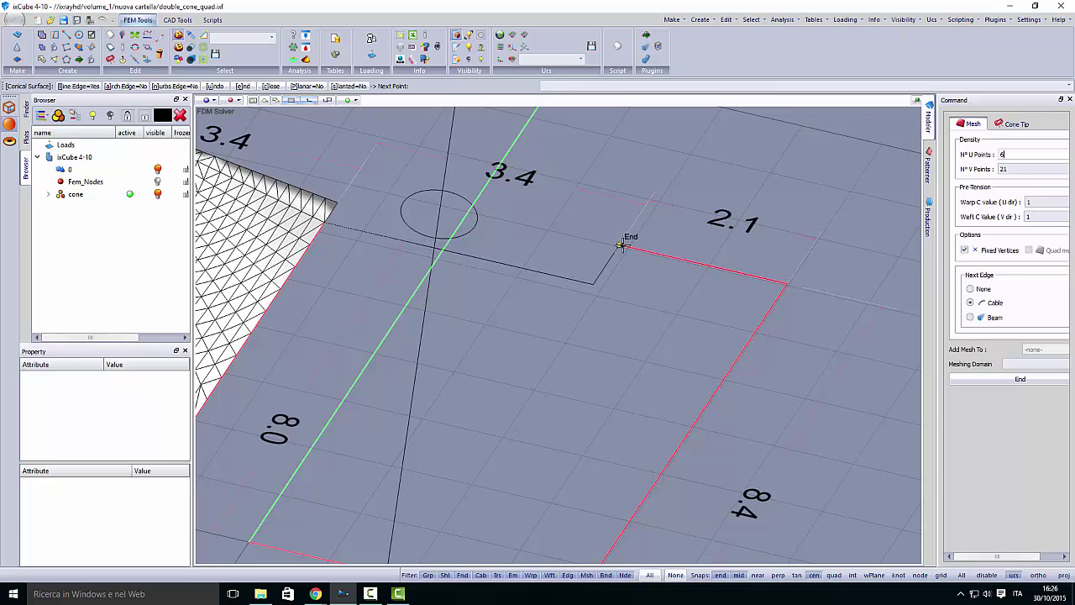
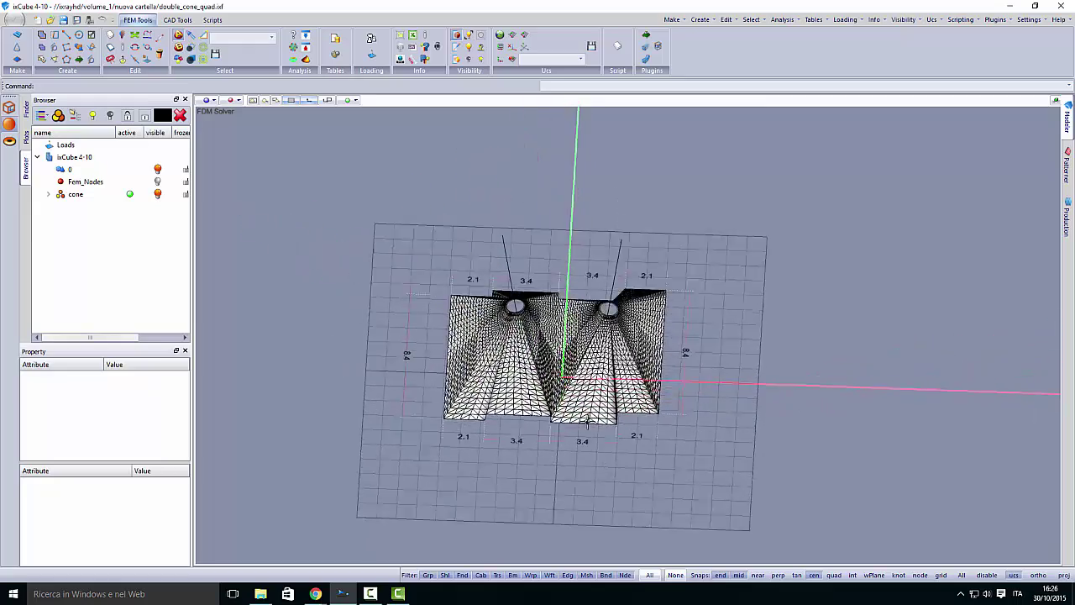
Examine both cone meshes from above and in elevation, comparing their tip rings with the mast lines.
scroll(542, 420, "up", 10)
scroll(539, 422, "down", 10)
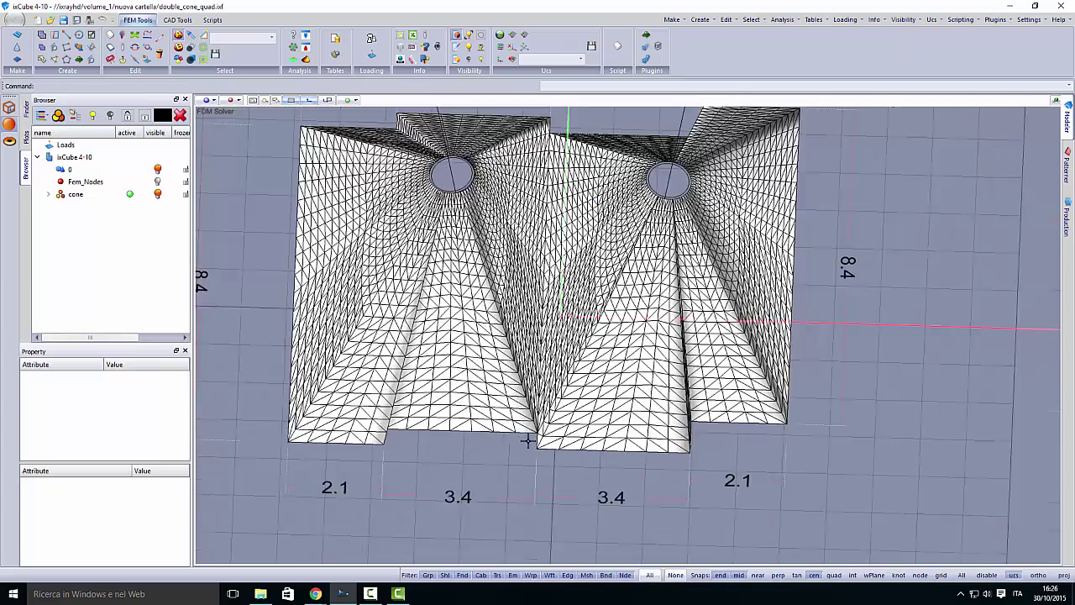
middle_click_drag(537, 427, 530, 405)
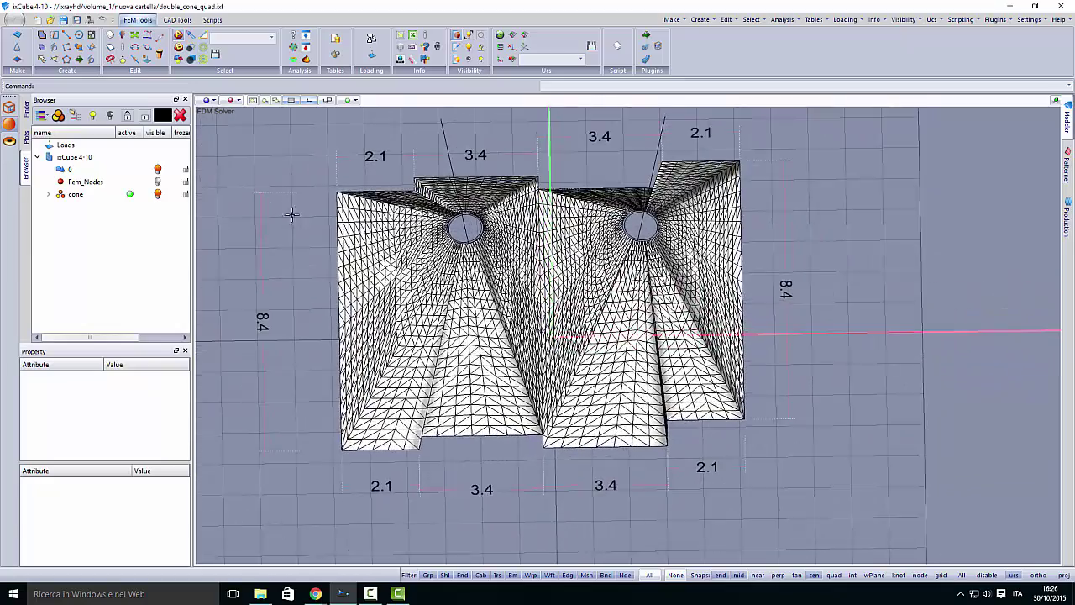
left_click(209, 99)
left_click(232, 168)
scroll(429, 275, "up", 4)
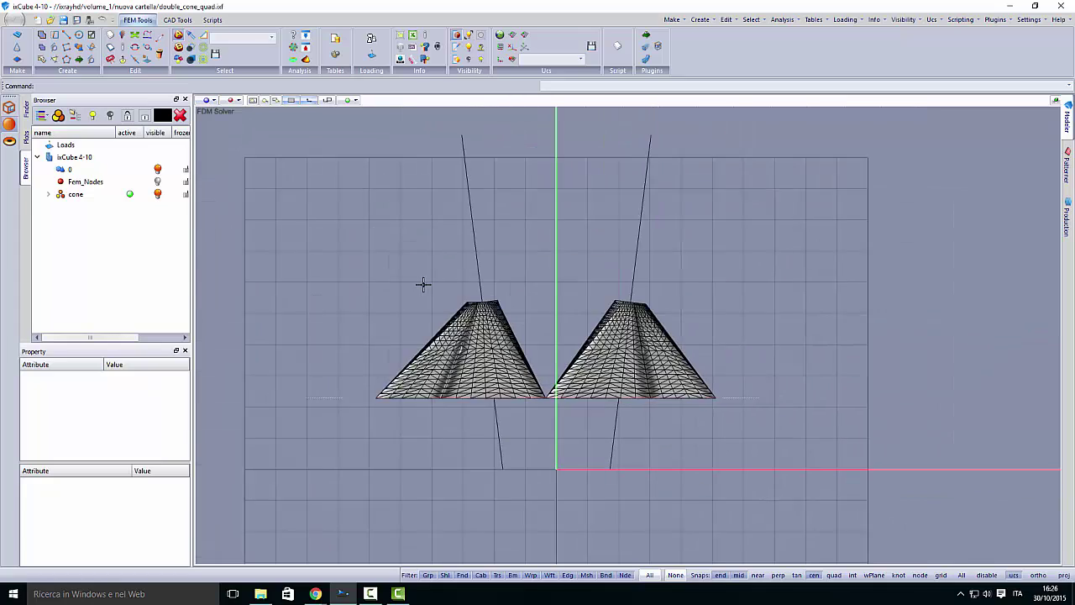
scroll(438, 242, "up", 5)
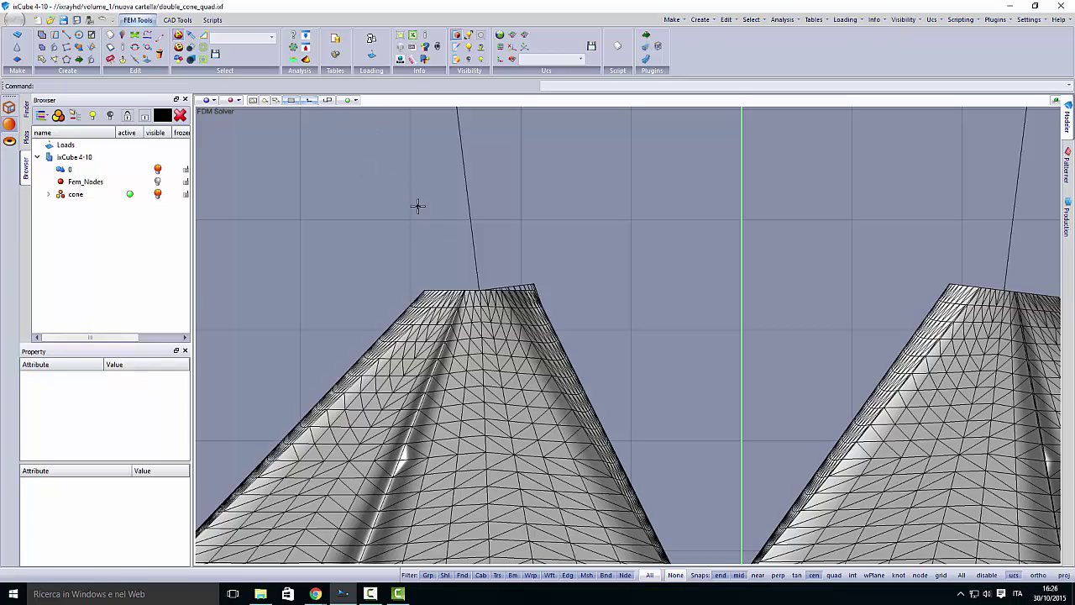
middle_click_drag(711, 288, 418, 146)
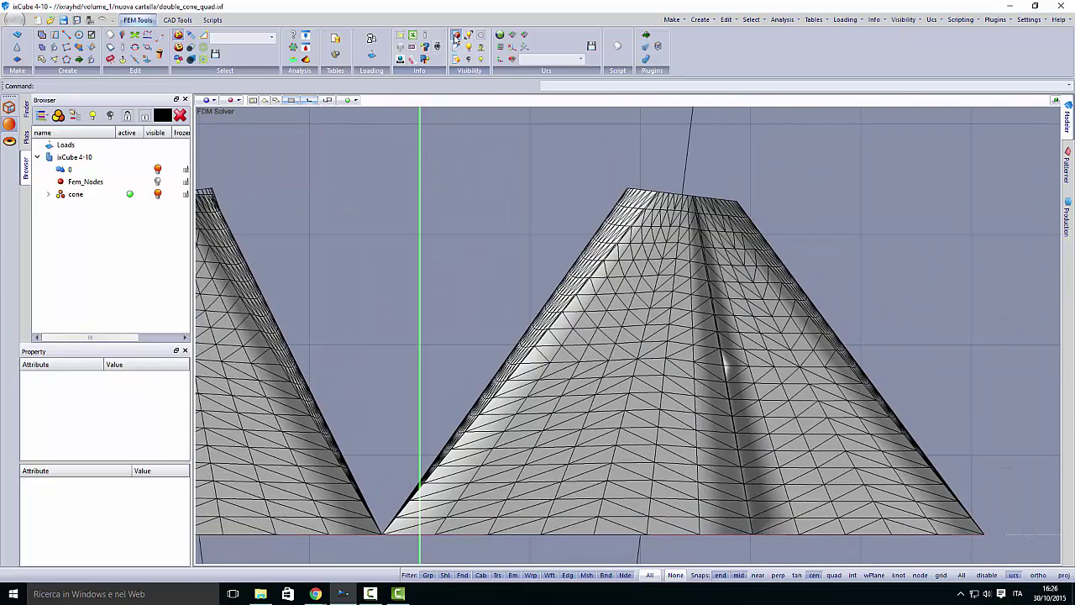
Display the mesh nodes and select those at the right cone's tip ring to check their restraint.
scroll(622, 210, "up", 3)
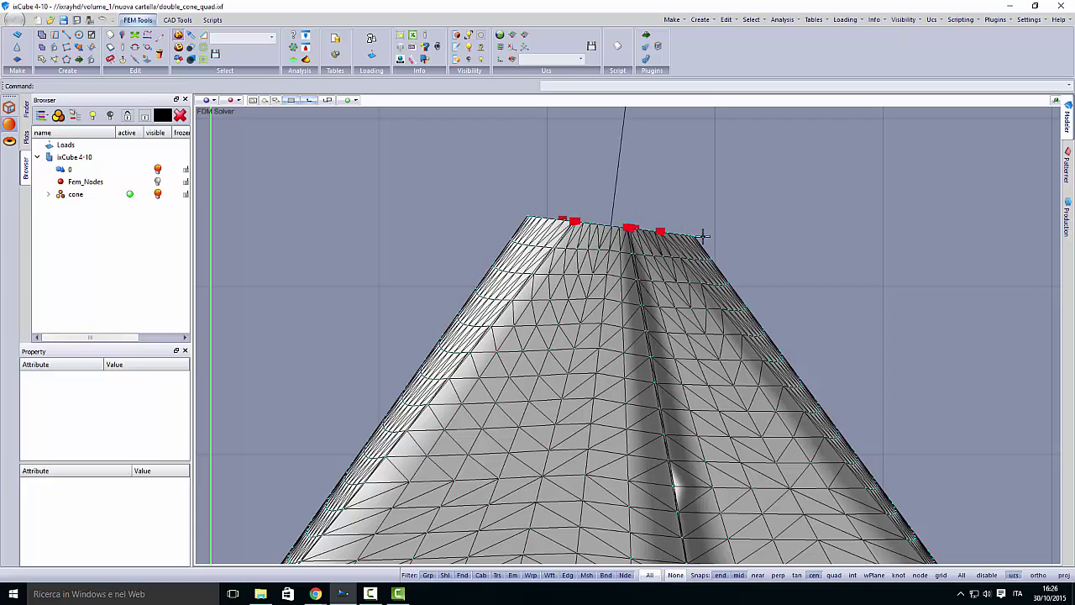
left_click_drag(624, 202, 614, 225)
key("Escape")
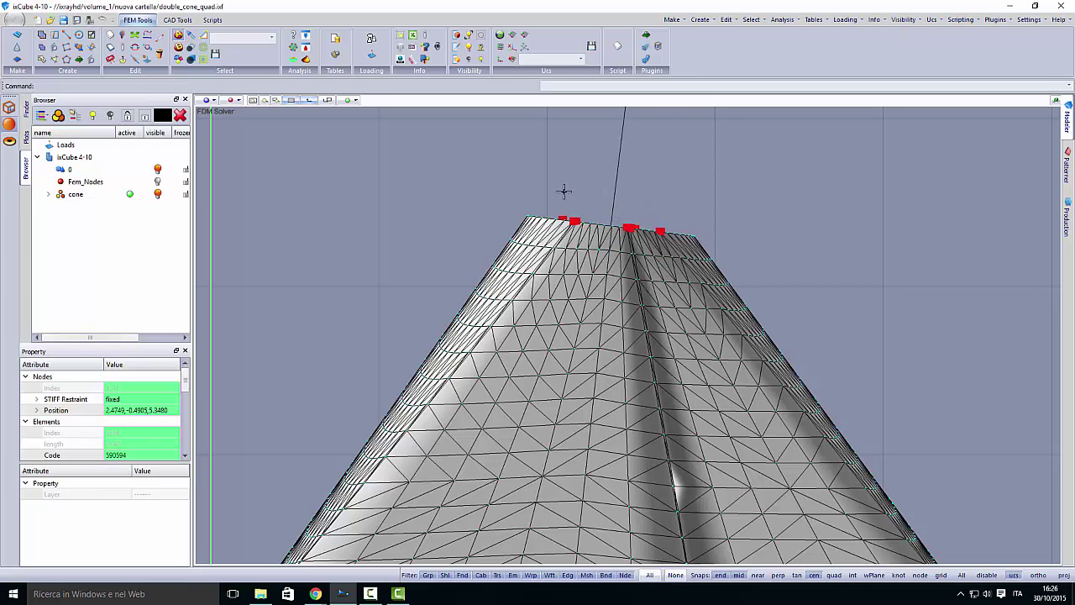
Select all nodes of the right cone's tip ring and set their STIFF Restraint to fixed.
left_click_drag(518, 191, 612, 230)
left_click_drag(584, 202, 646, 233)
left_click_drag(619, 210, 707, 242)
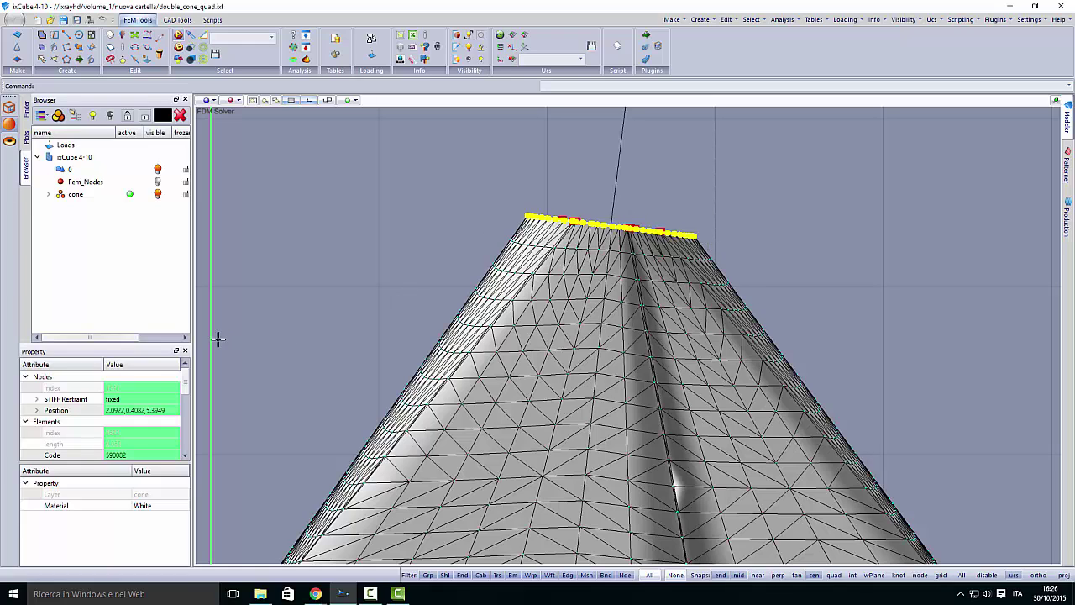
left_click(110, 400)
left_click(109, 400)
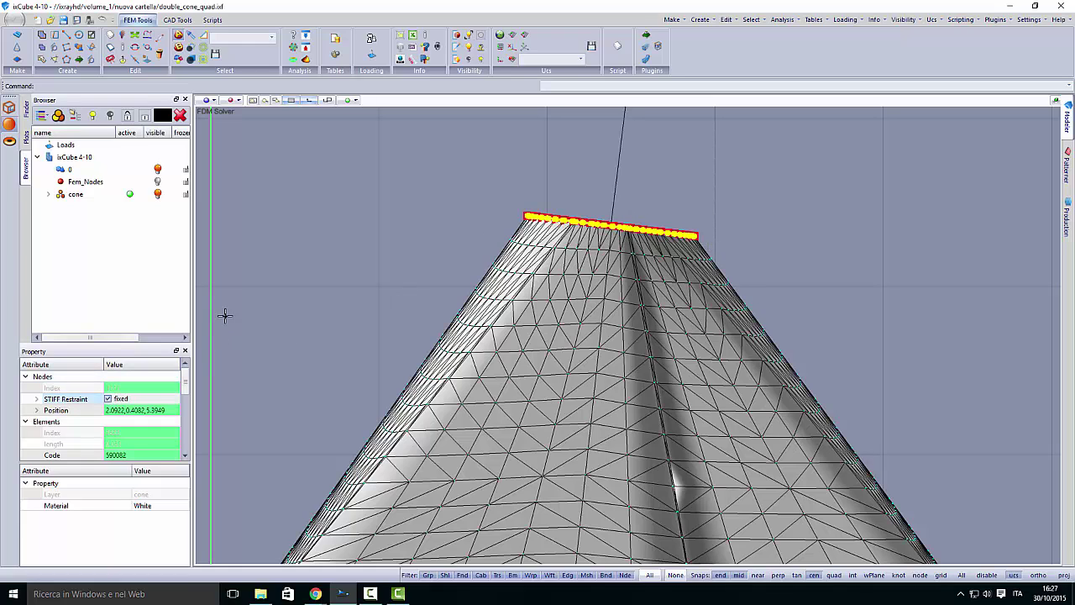
left_click(225, 312)
In top view, select the left cone's tip ring nodes by circle and set their STIFF Restraint to fixed.
left_click(209, 102)
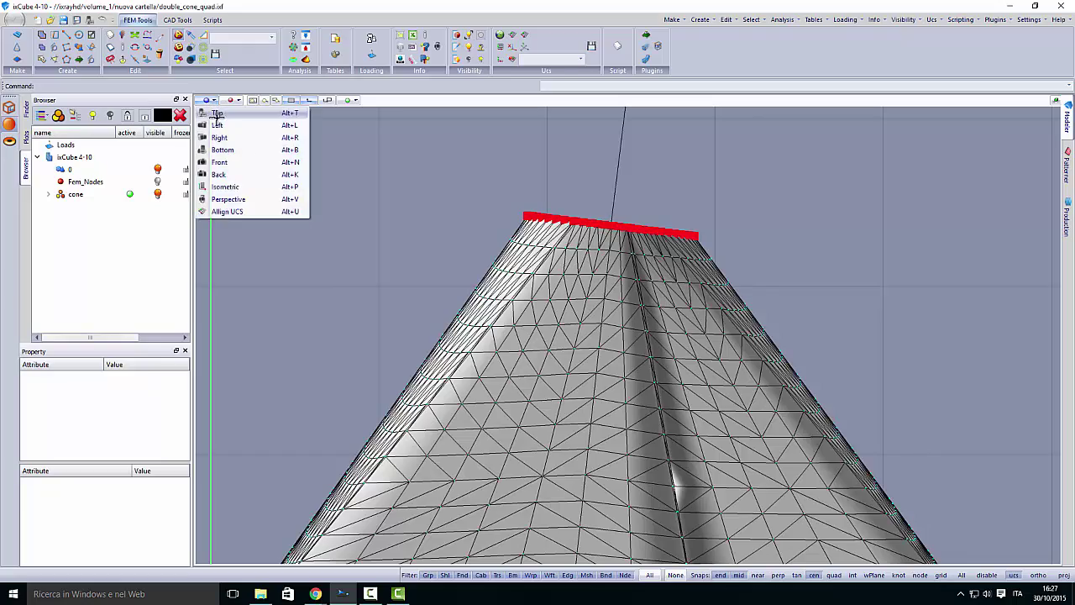
left_click(220, 113)
scroll(569, 321, "up", 5)
middle_click_drag(570, 322, 480, 319)
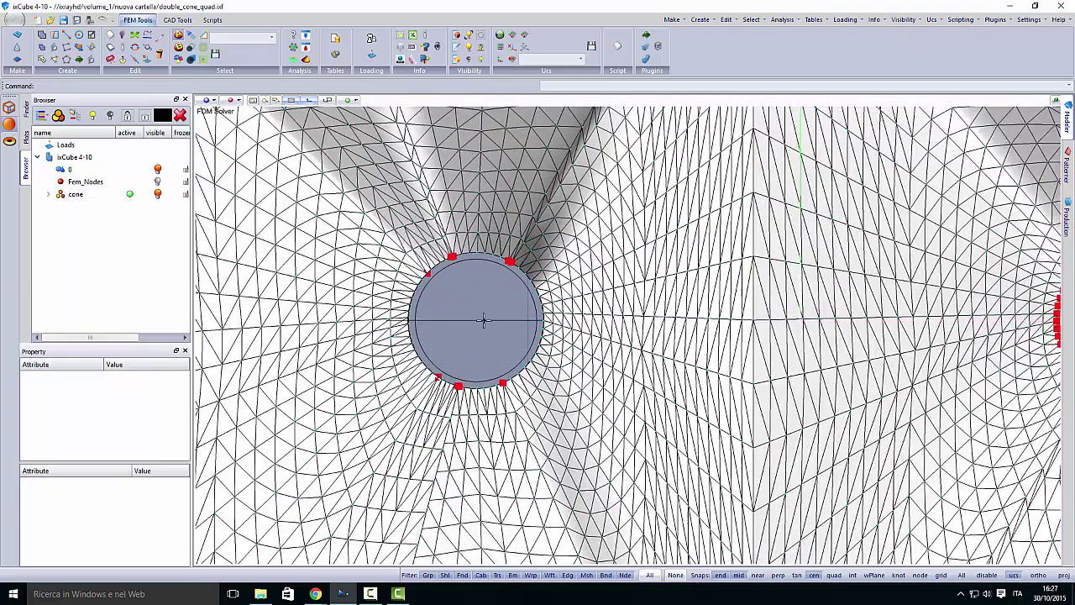
scroll(483, 319, "up", 2)
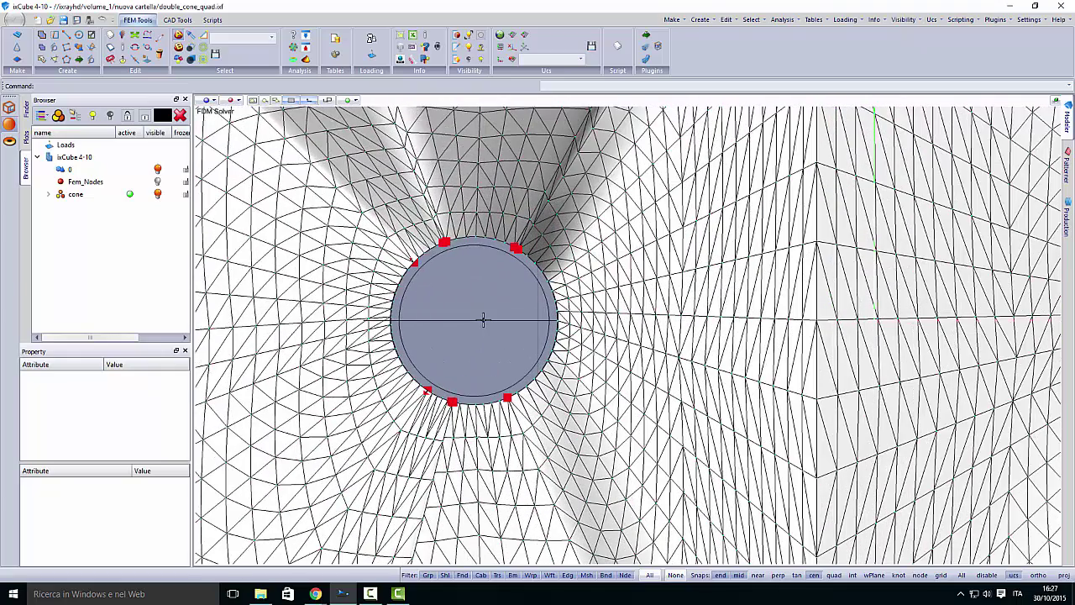
left_click(191, 60)
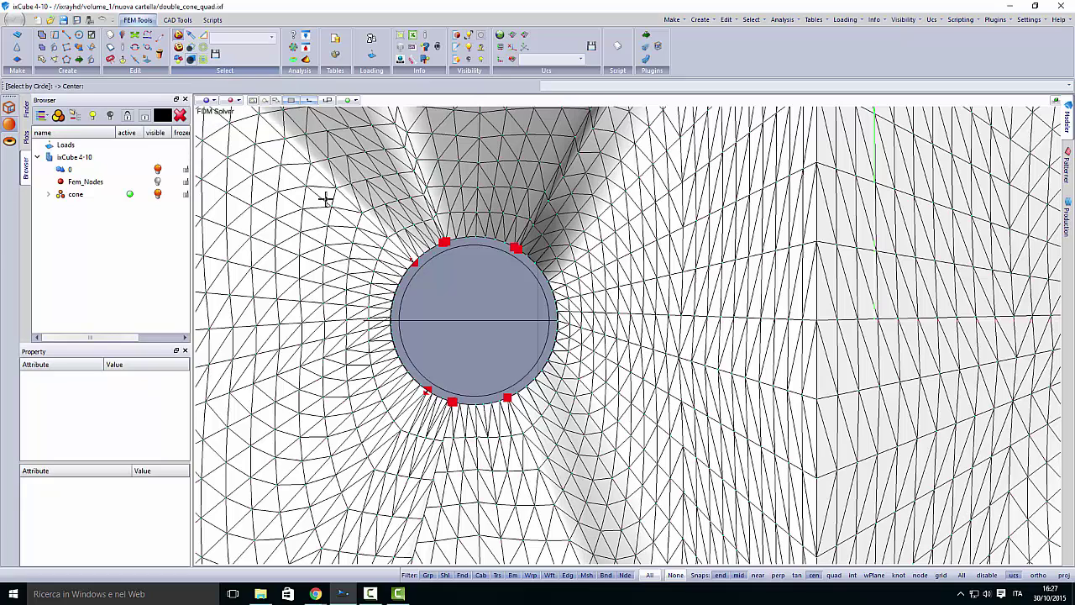
left_click(473, 320)
left_click(552, 371)
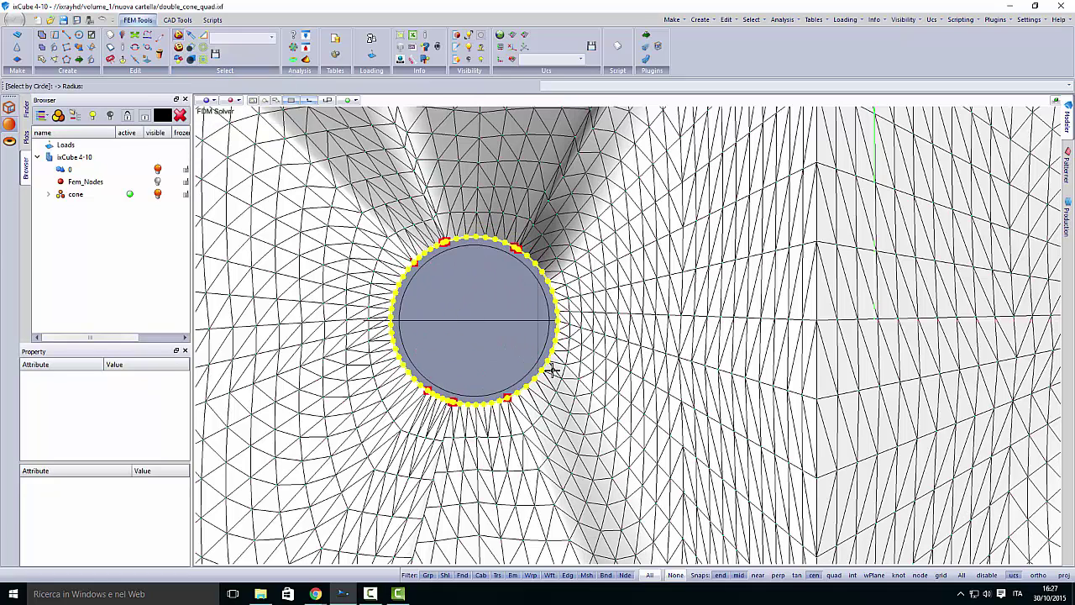
left_click(116, 403)
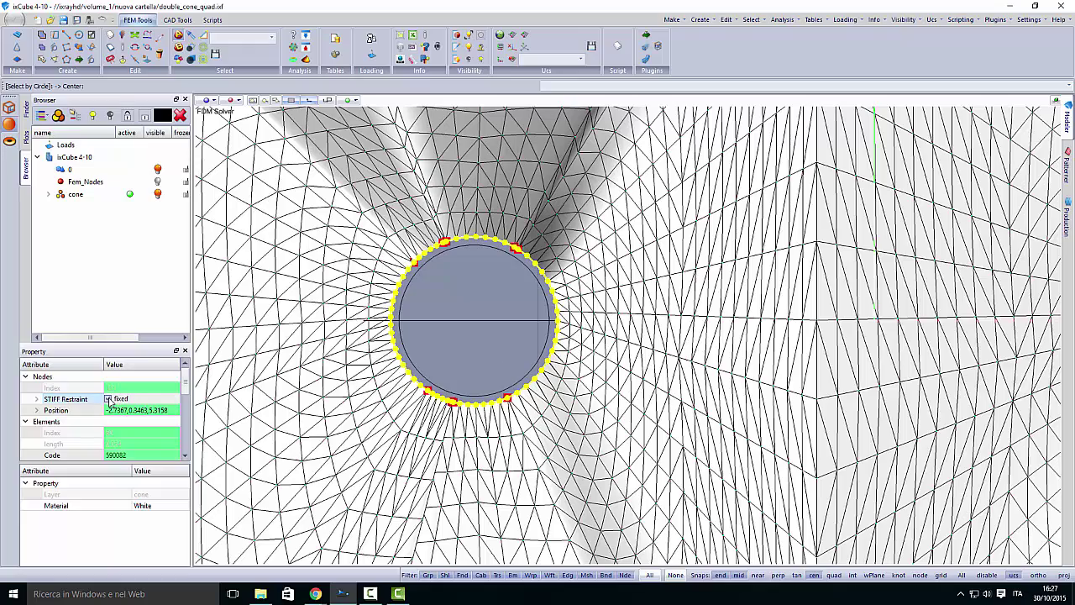
left_click(108, 399)
left_click(108, 399)
scroll(412, 320, "down", 2)
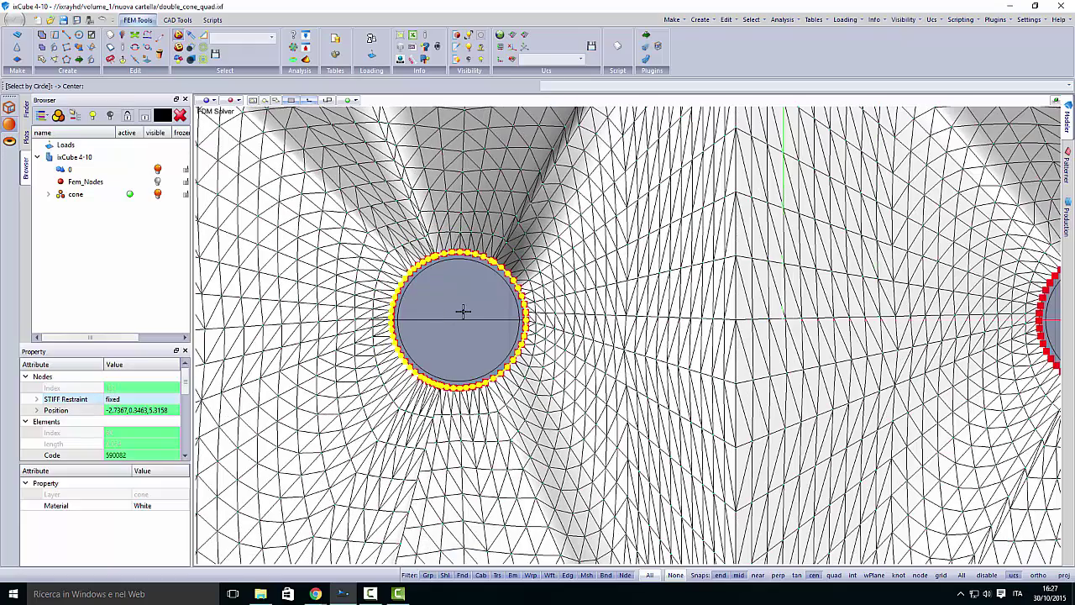
scroll(471, 314, "down", 3)
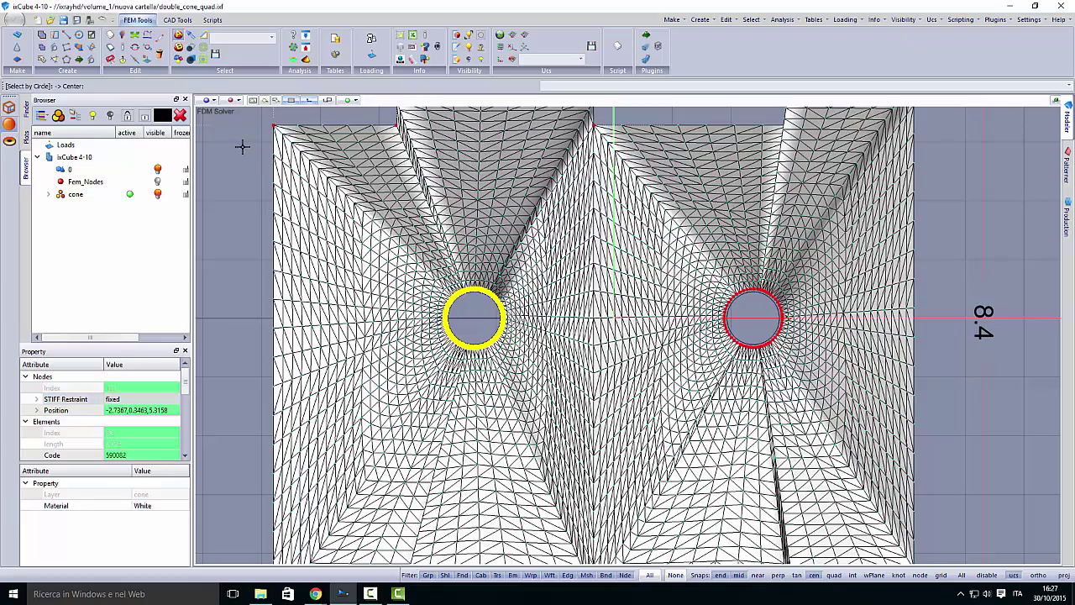
key("Escape")
middle_click_drag(240, 163, 256, 167)
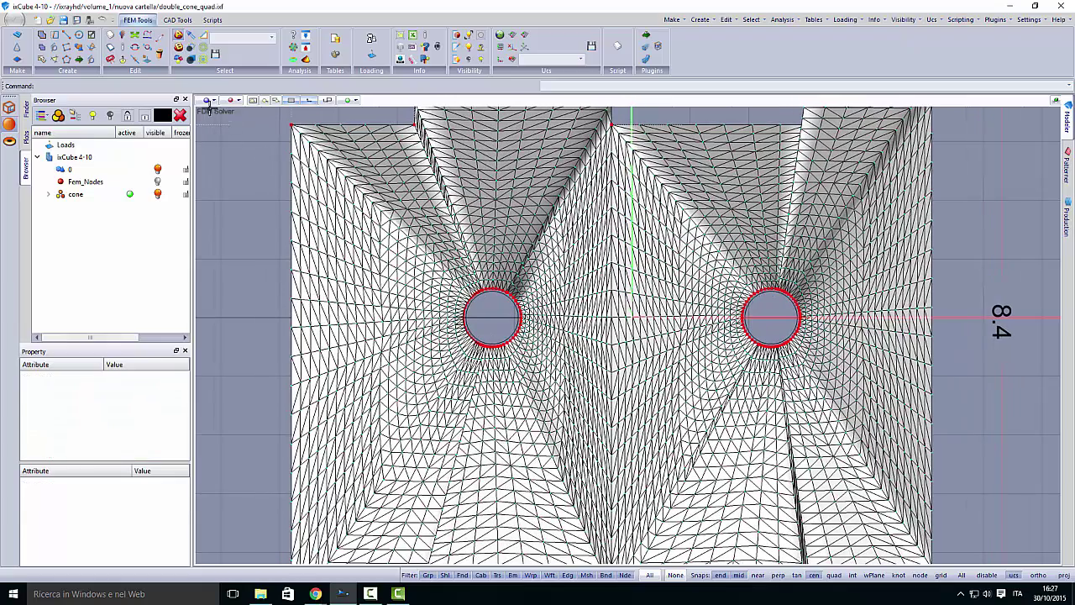
Select both cone membranes, C[1] and C[2], in the isometric view and assign them the seed Precontraint 702 - Ferrari.
left_click(210, 100)
left_click(222, 188)
middle_click_drag(421, 331, 348, 324)
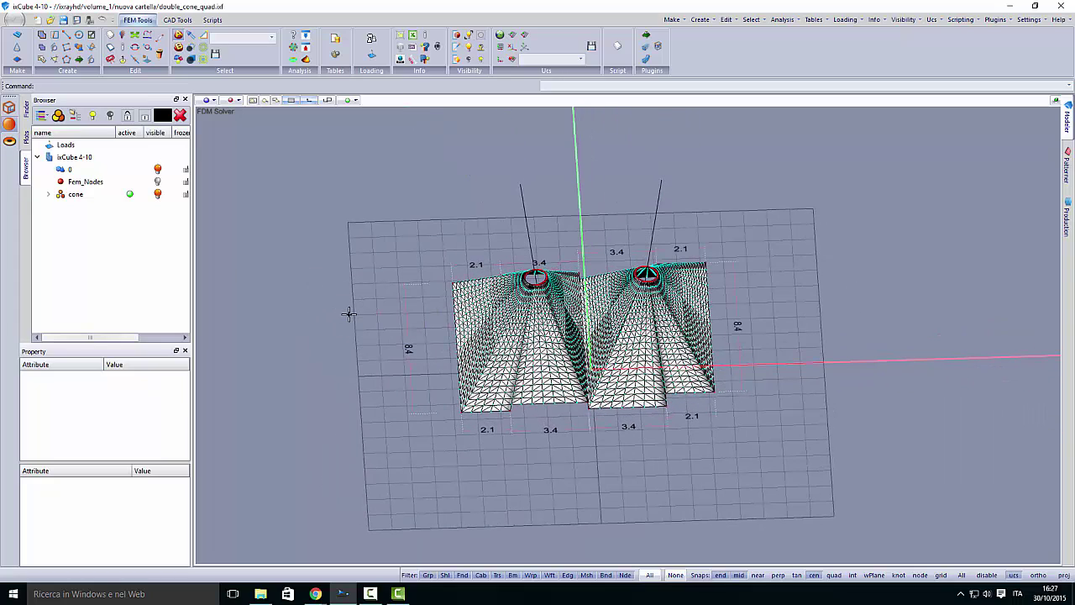
left_click(49, 194)
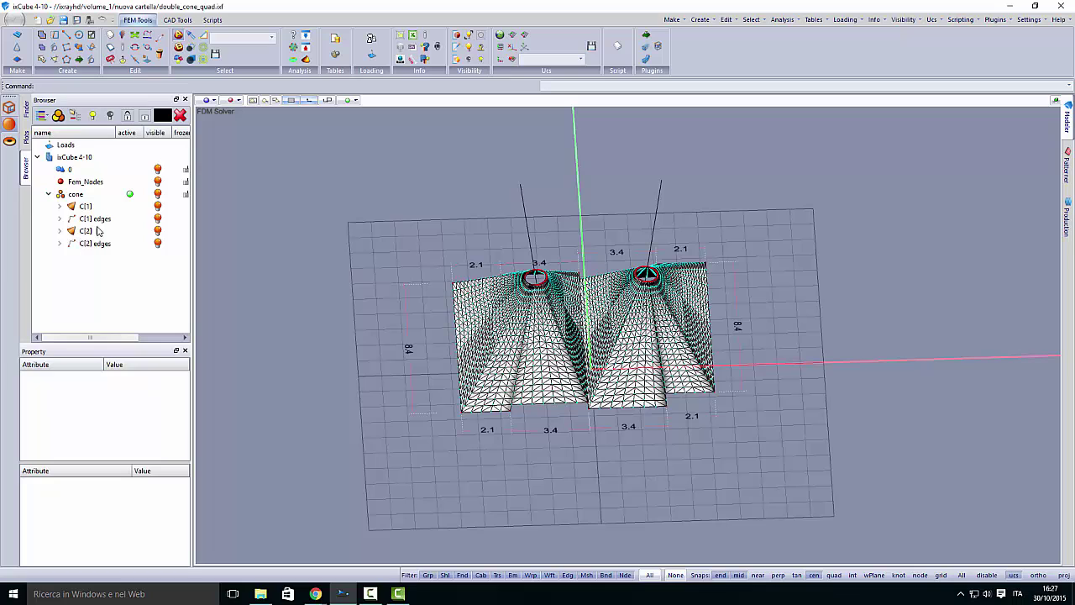
left_click(95, 218)
double_click(86, 207)
left_click(87, 243, "ctrl")
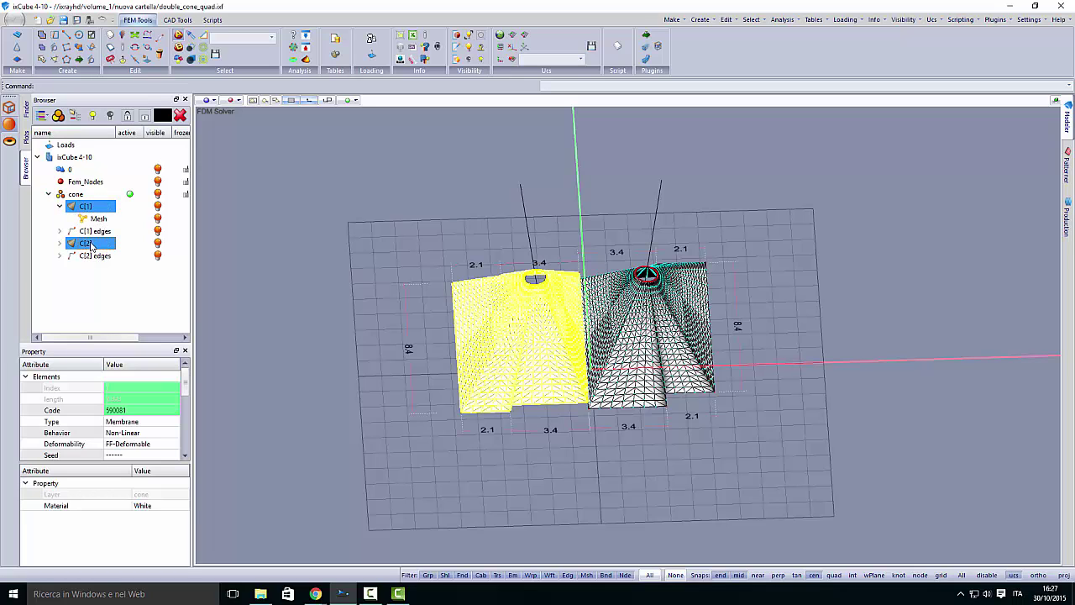
double_click(88, 243)
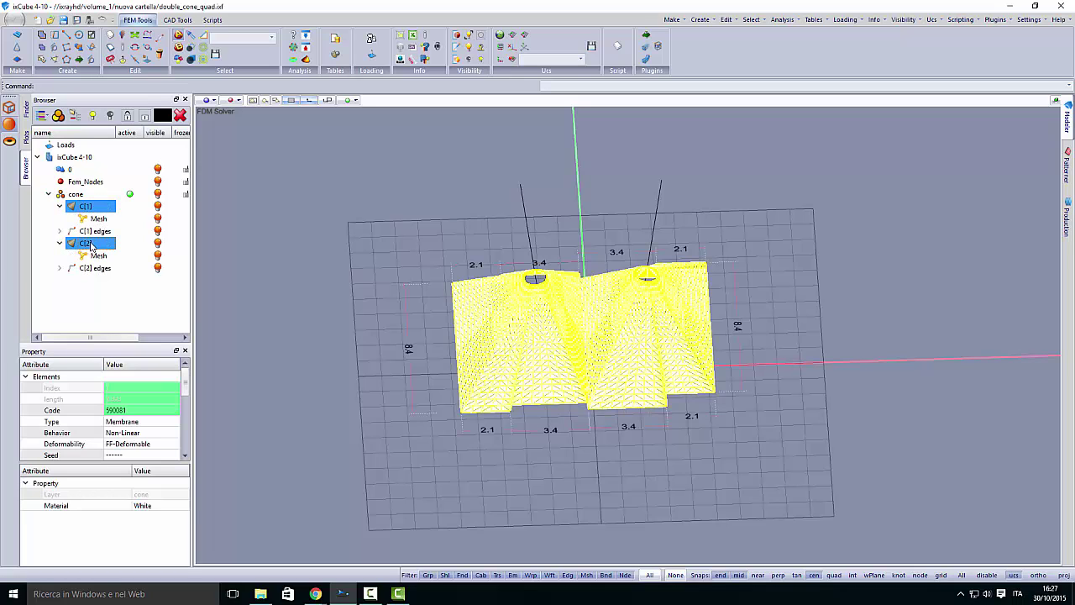
left_click(140, 454)
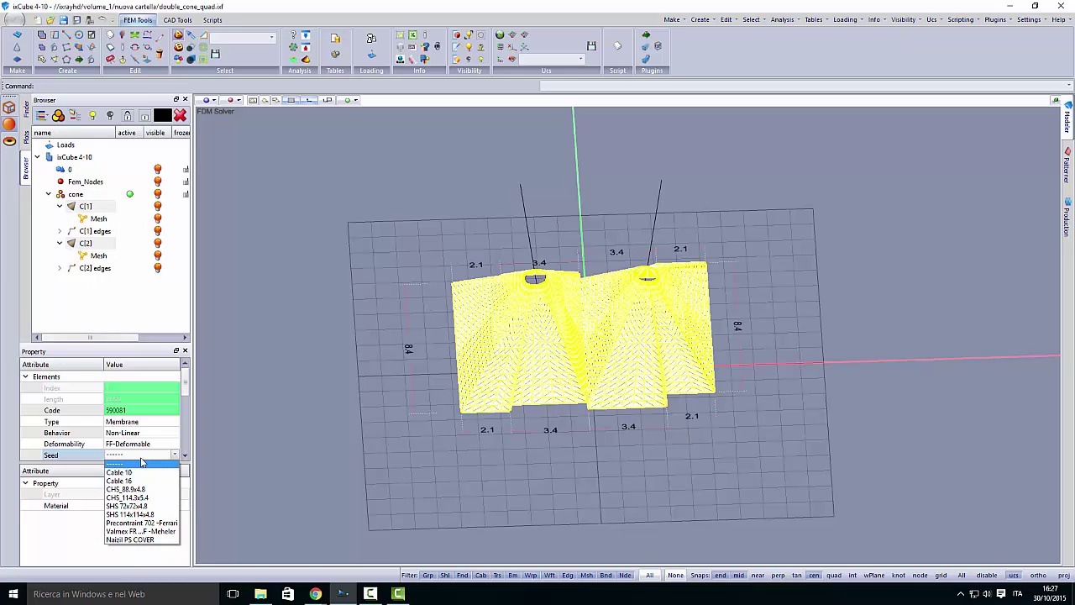
left_click(137, 523)
Select the edge groups C[1] edges and C[2] edges together and assign them the seed Cable 16.
double_click(94, 234)
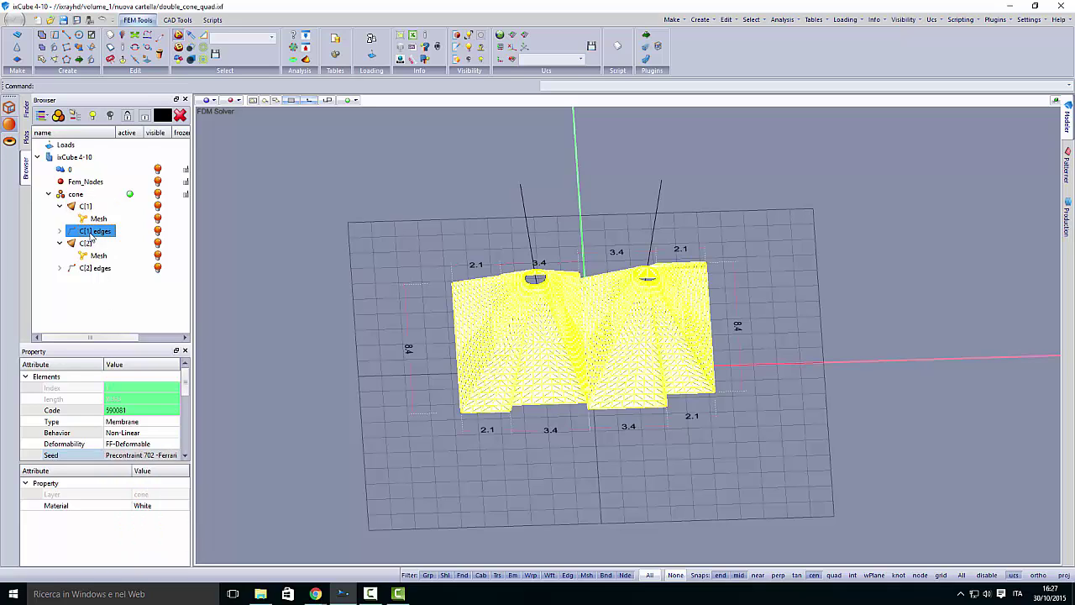
left_click(63, 234)
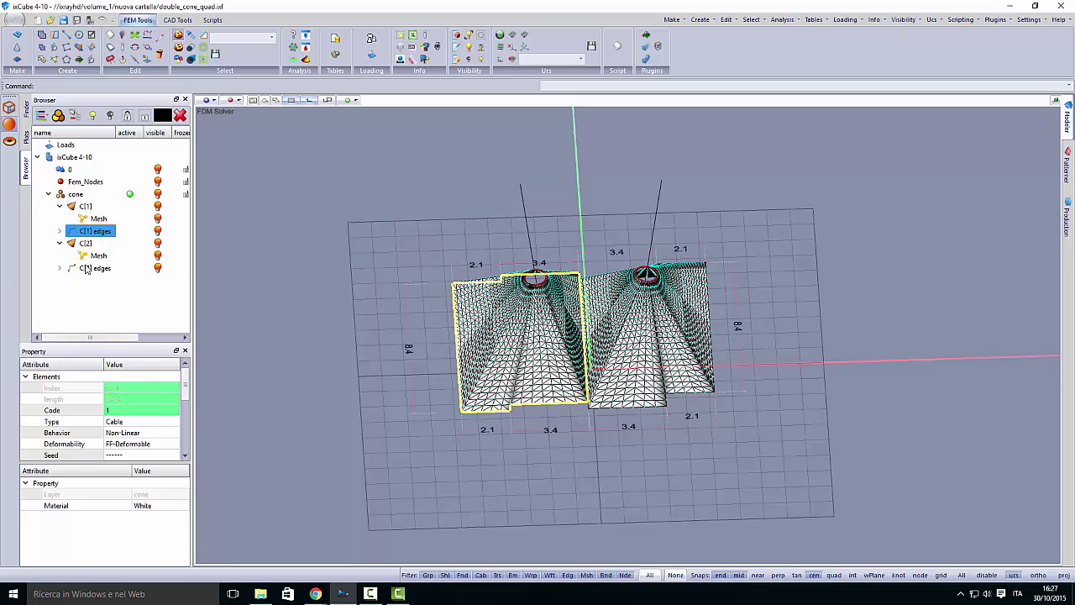
double_click(86, 269, "ctrl")
double_click(136, 454)
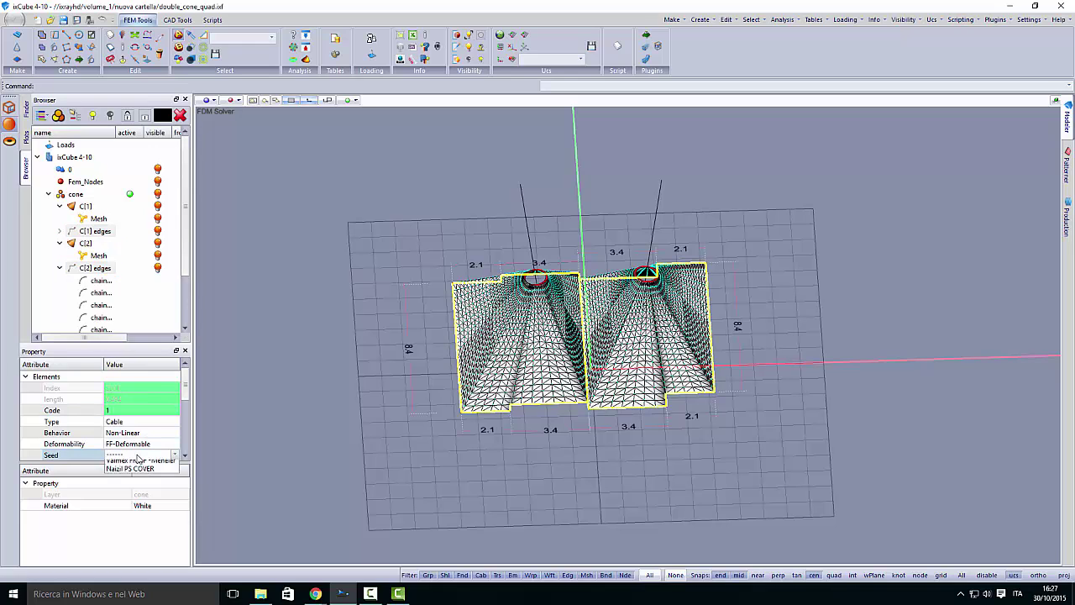
left_click(136, 485)
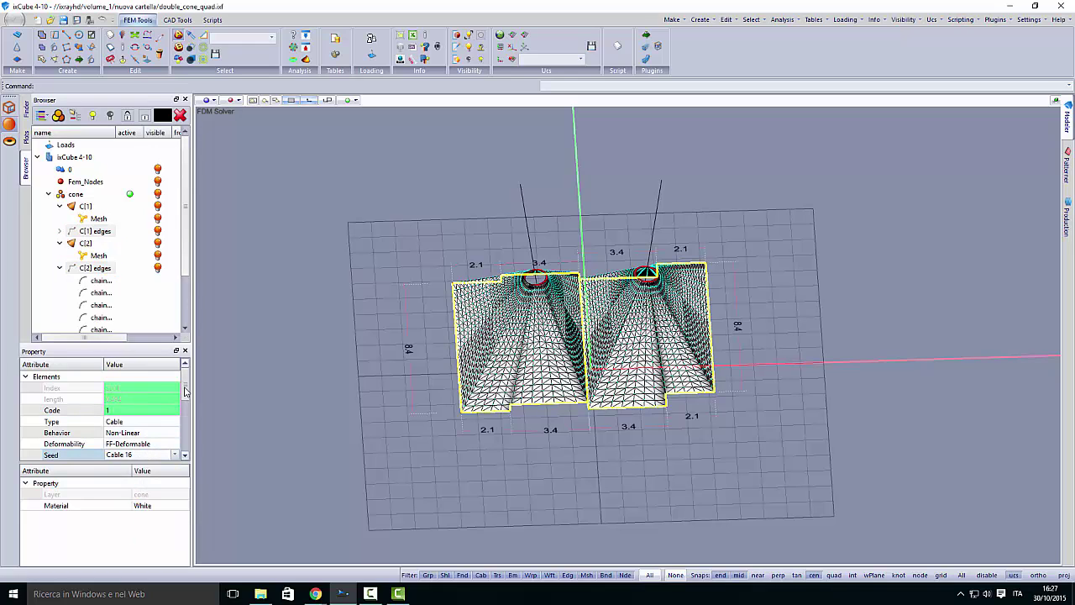
Change the type of the selected edges to Beam and their behavior to Linear.
left_click_drag(185, 388, 186, 403)
left_click(134, 388)
left_click(175, 388)
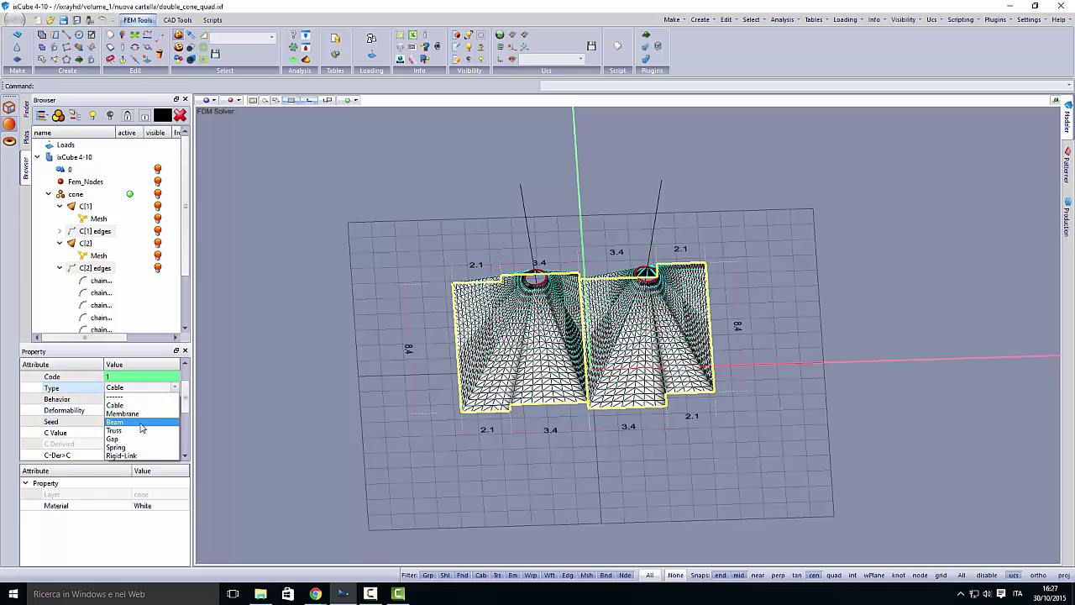
left_click(136, 402)
left_click(136, 400)
left_click(175, 399)
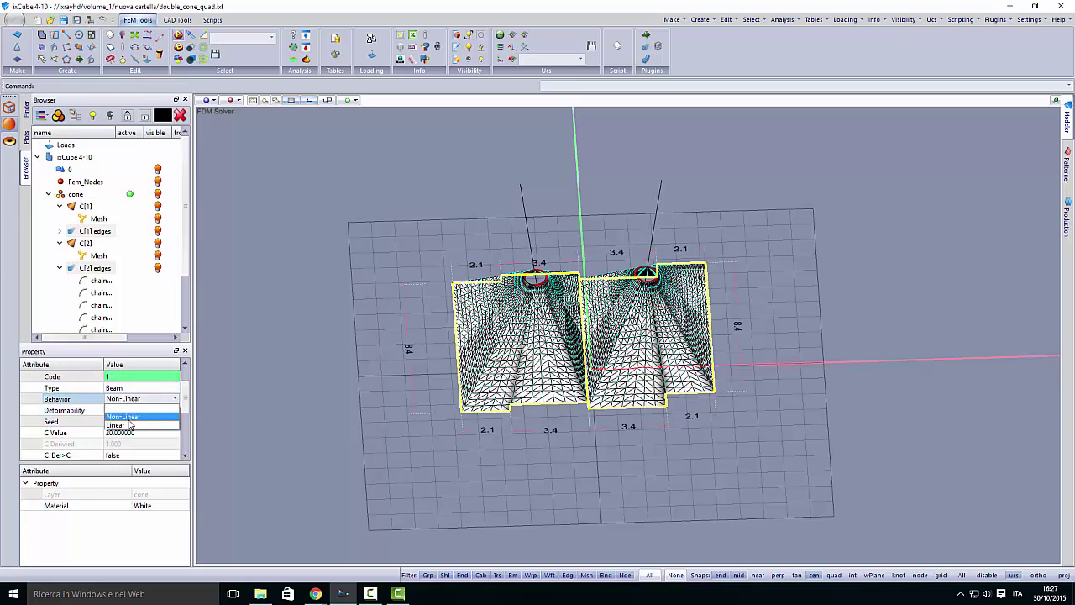
left_click(134, 410)
Set the selected edges' deformability to Fixed and their seed to CHS_88.9x4.8.
left_click(136, 408)
left_click(135, 411)
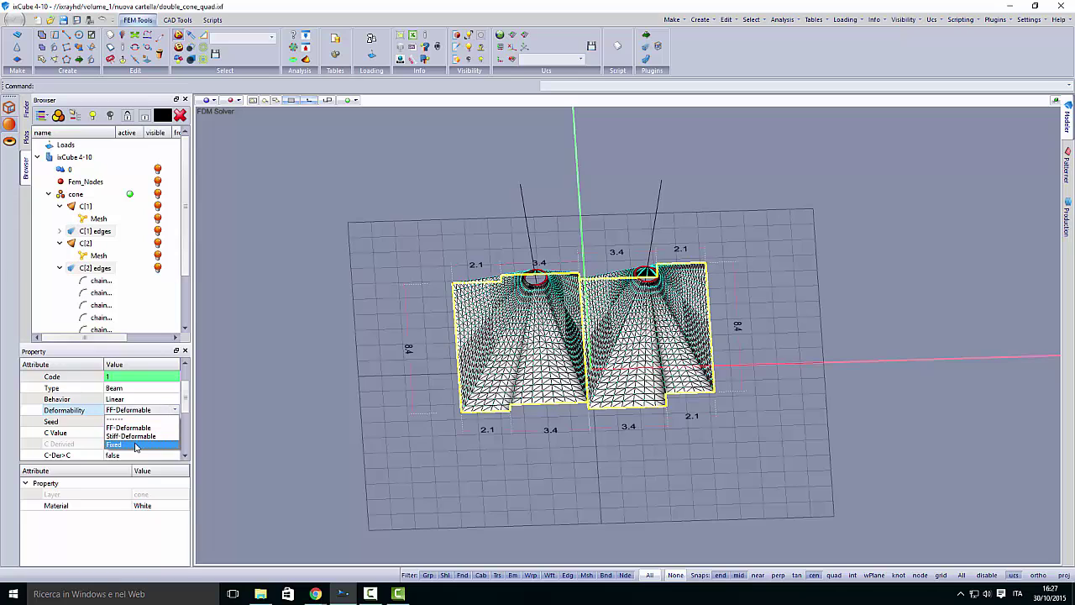
left_click(134, 445)
left_click(134, 420)
left_click(139, 421)
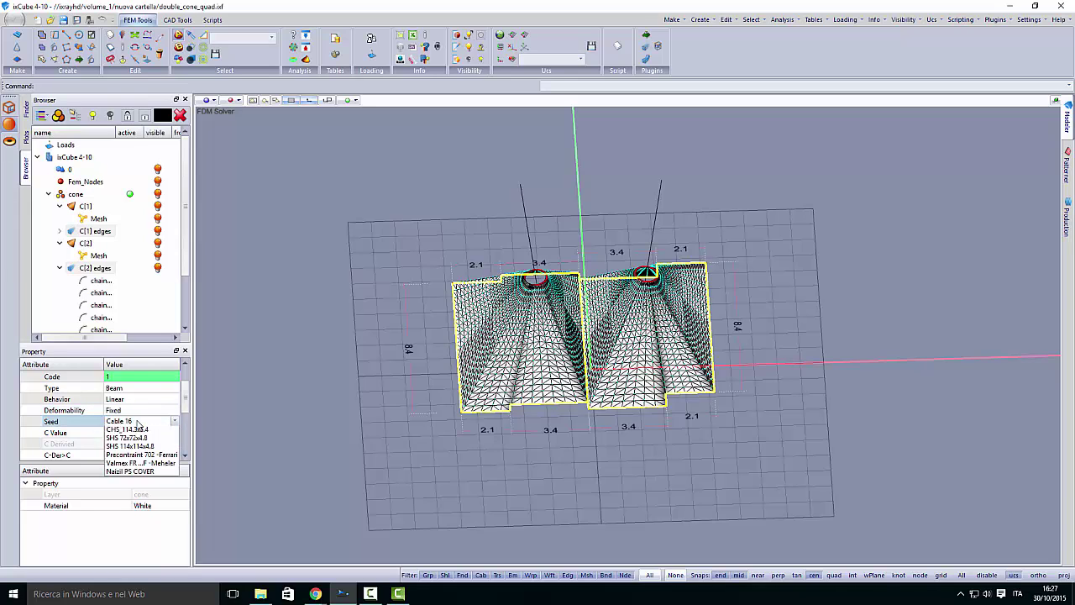
left_click(141, 462)
left_click(273, 385)
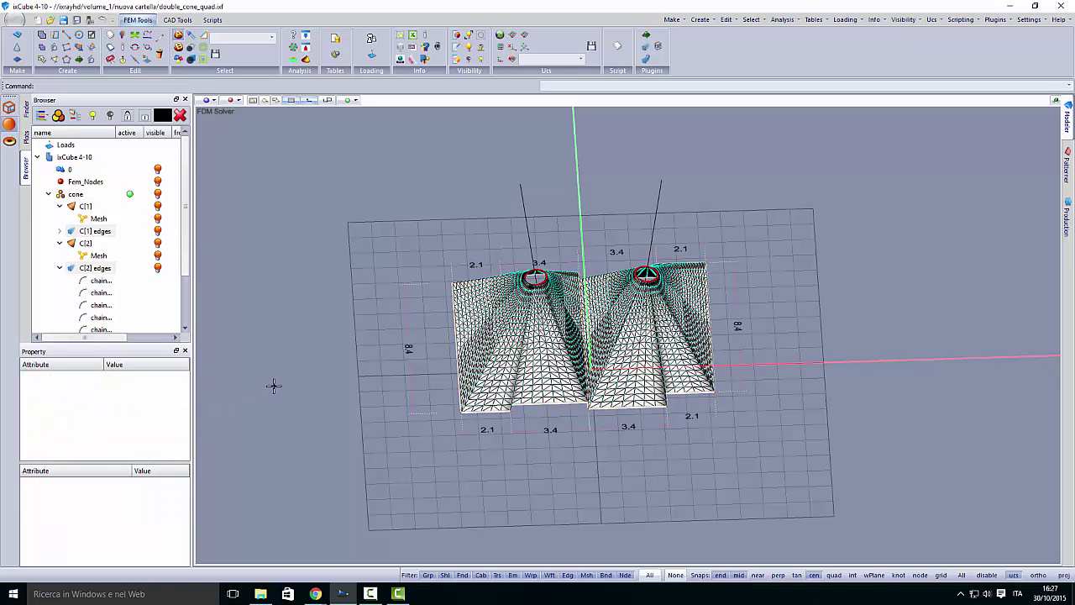
Delete the C[2] edges chain that runs along the shared boundary between the two cones.
mouse_move(507, 418)
middle_mouse_down()
mouse_move(497, 417)
mouse_move(524, 408)
middle_mouse_up()
scroll(593, 333, "up", 5)
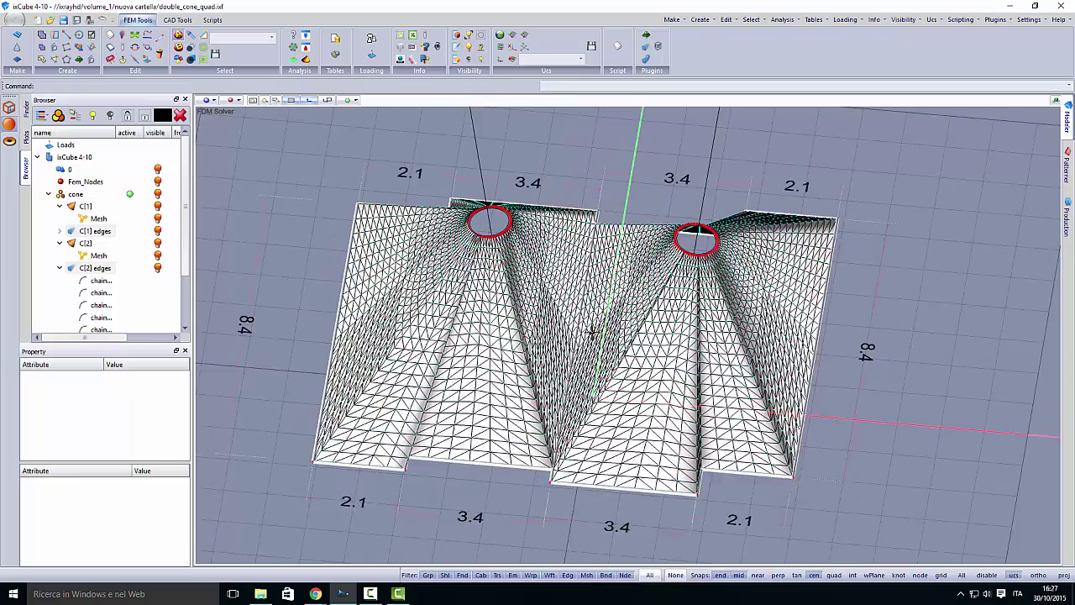
middle_click_drag(574, 337, 568, 344)
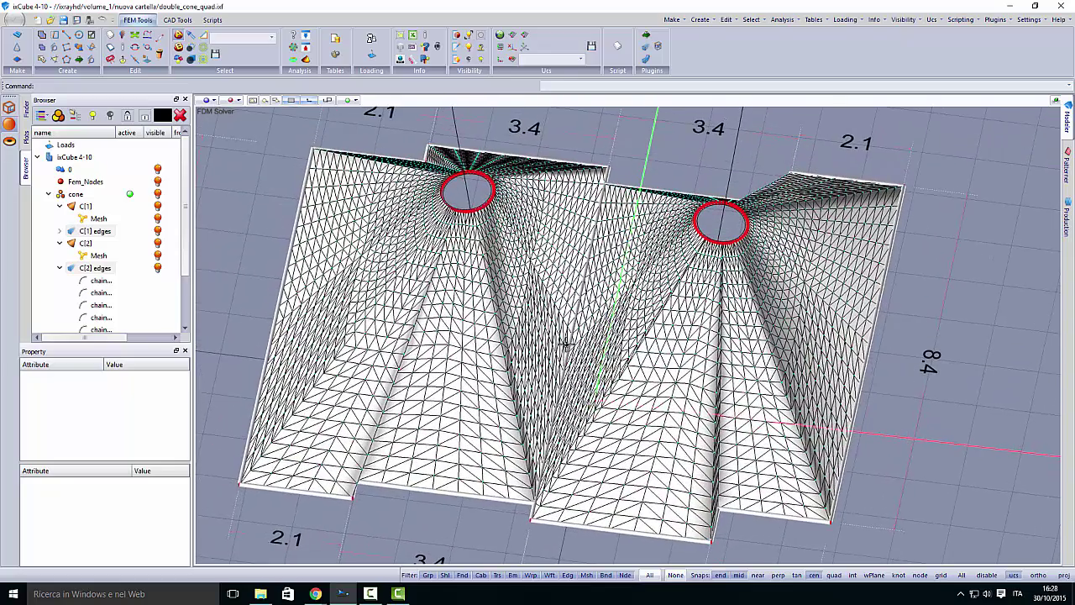
scroll(572, 342, "up", 3)
scroll(569, 343, "down", 3)
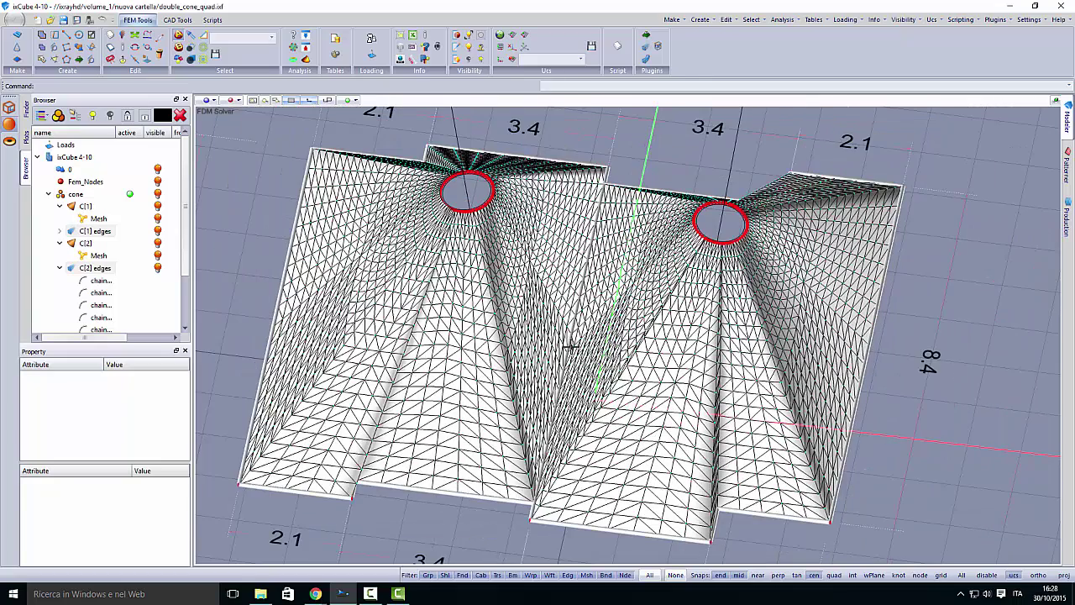
left_click(99, 280)
right_click(101, 282)
mouse_move(131, 287)
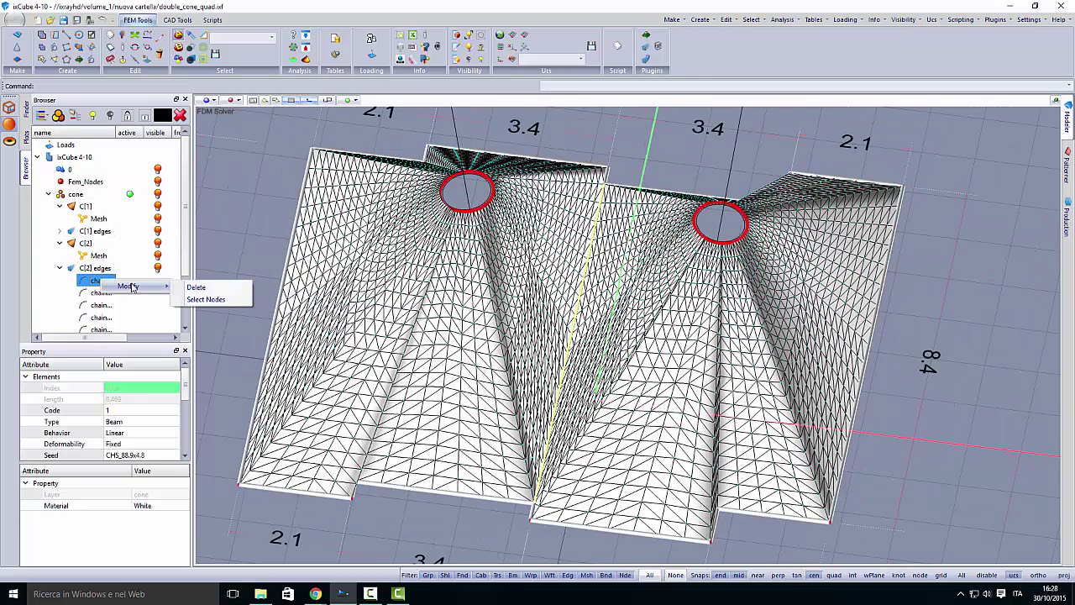
left_click(193, 287)
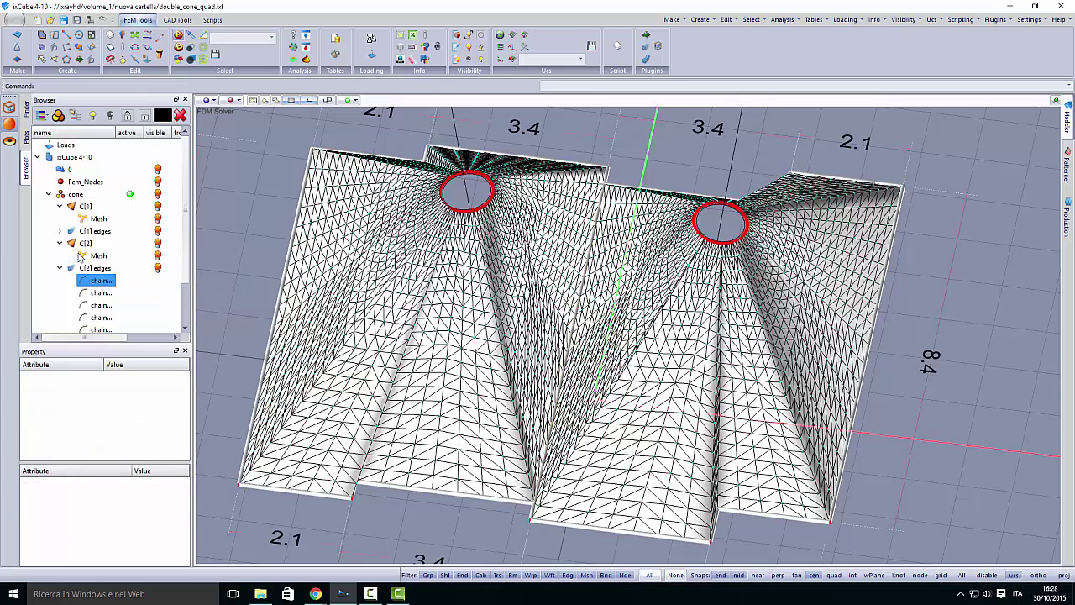
Select the C[1] edges chain that runs along the shared boundary between the two cones and change its type to Cable.
scroll(109, 277, "down", 2)
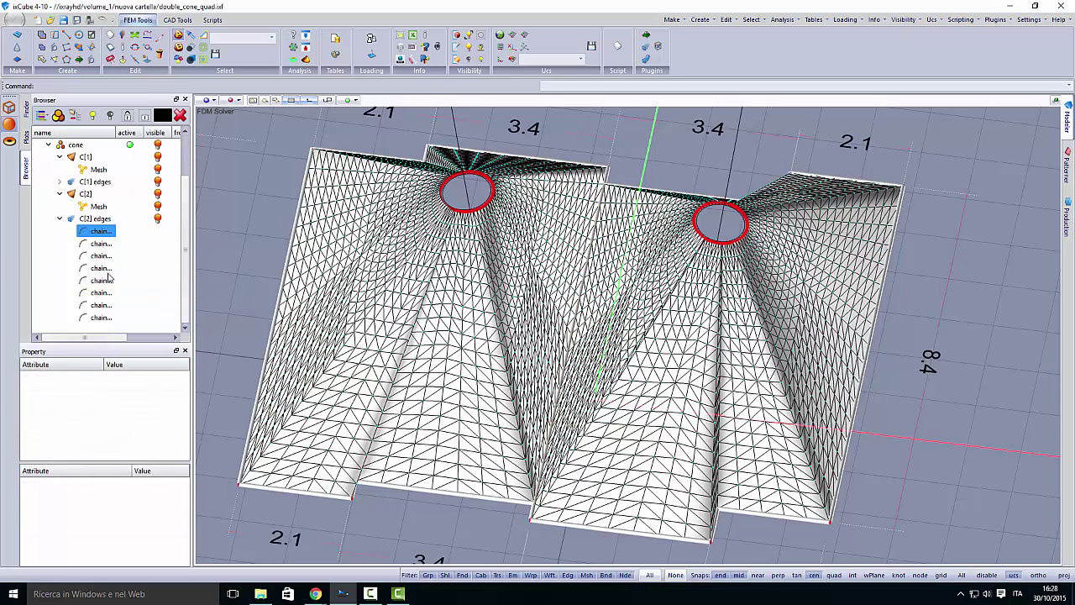
left_click(60, 181)
left_click(94, 195)
left_click(97, 207)
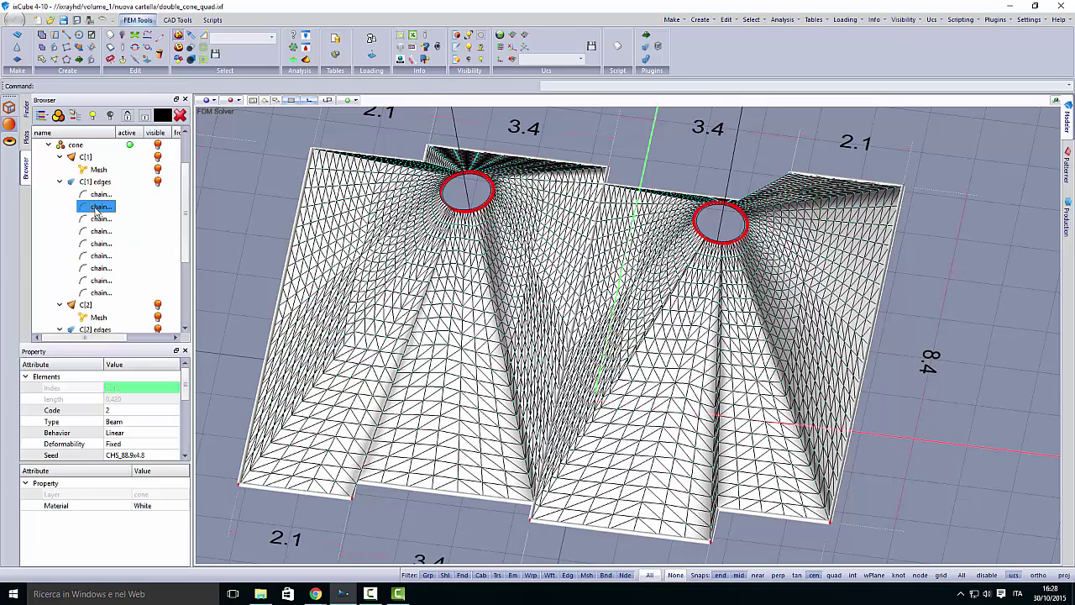
left_click(98, 219)
left_click(98, 231)
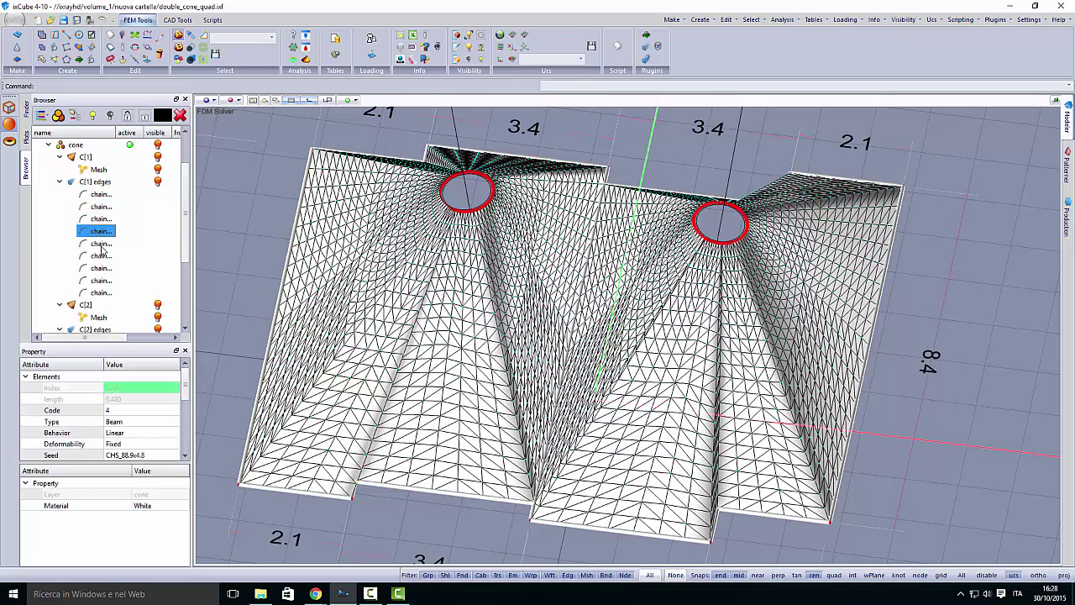
left_click(100, 243)
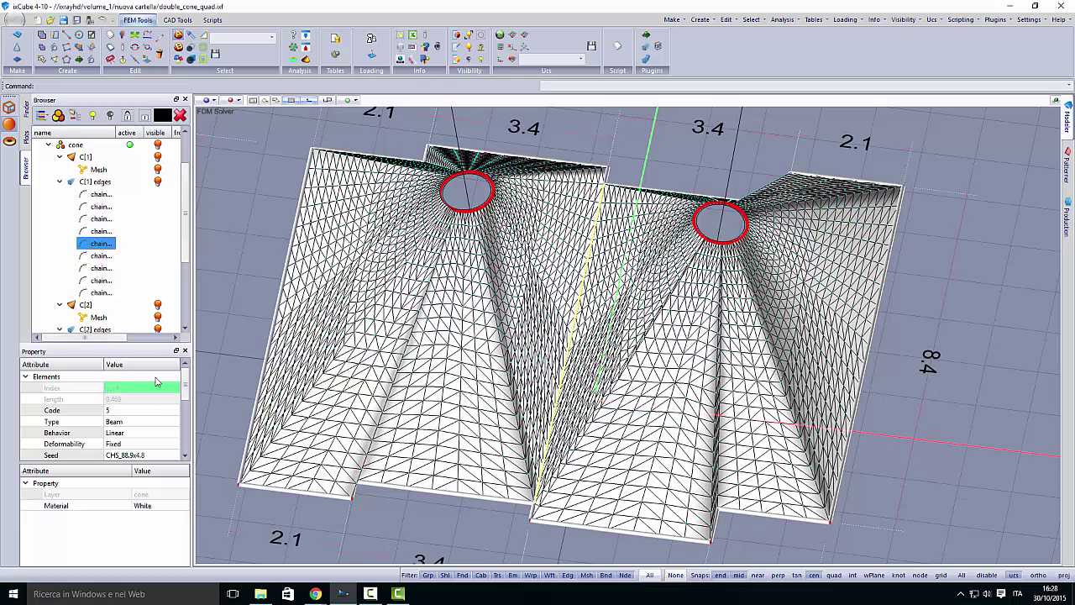
left_click(137, 421)
left_click(137, 420)
left_click(133, 442)
Set the shared boundary chain's behavior to Non-Linear and its deformability to FF-Deformable.
left_click(131, 432)
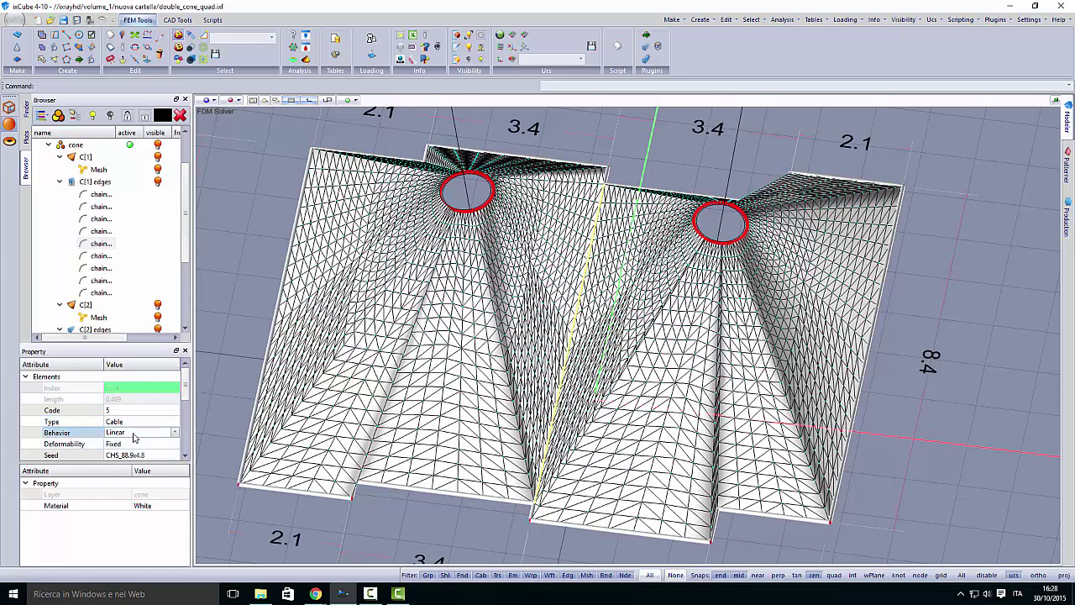
left_click(132, 432)
left_click(130, 443)
left_click(130, 443)
left_click(130, 444)
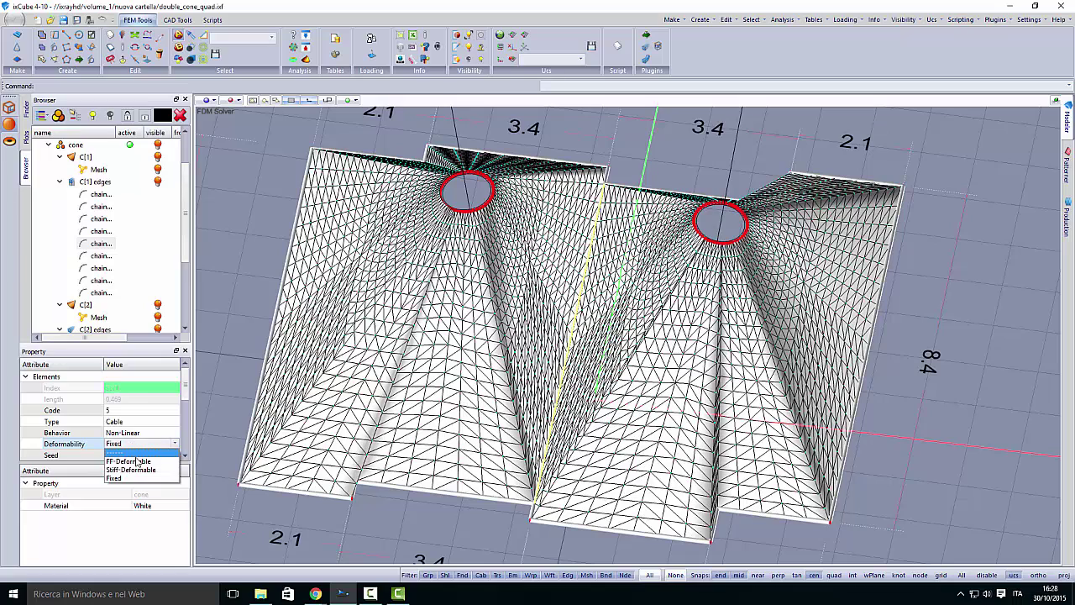
left_click(127, 461)
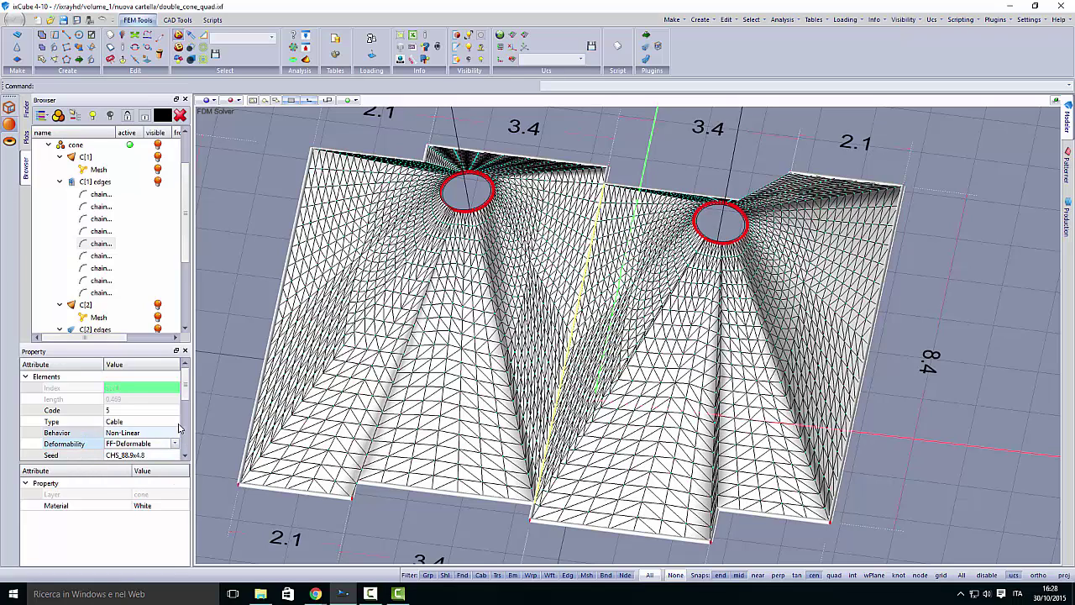
Assign the seed Cable 10 to the shared boundary chain and set its C Value to 1.
scroll(186, 408, "down", 1)
left_click(134, 421)
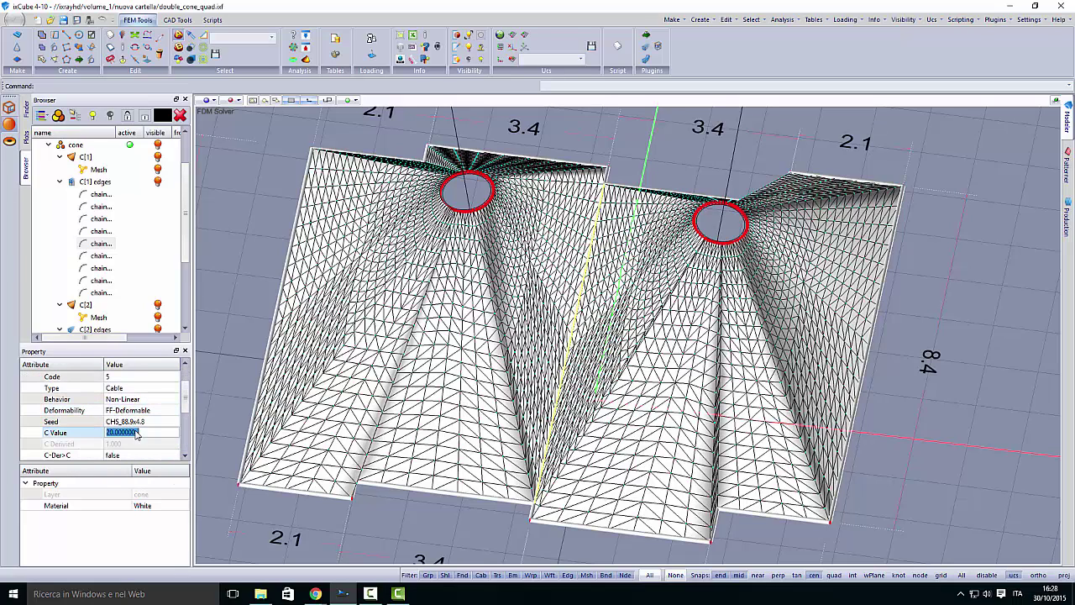
left_click(134, 421)
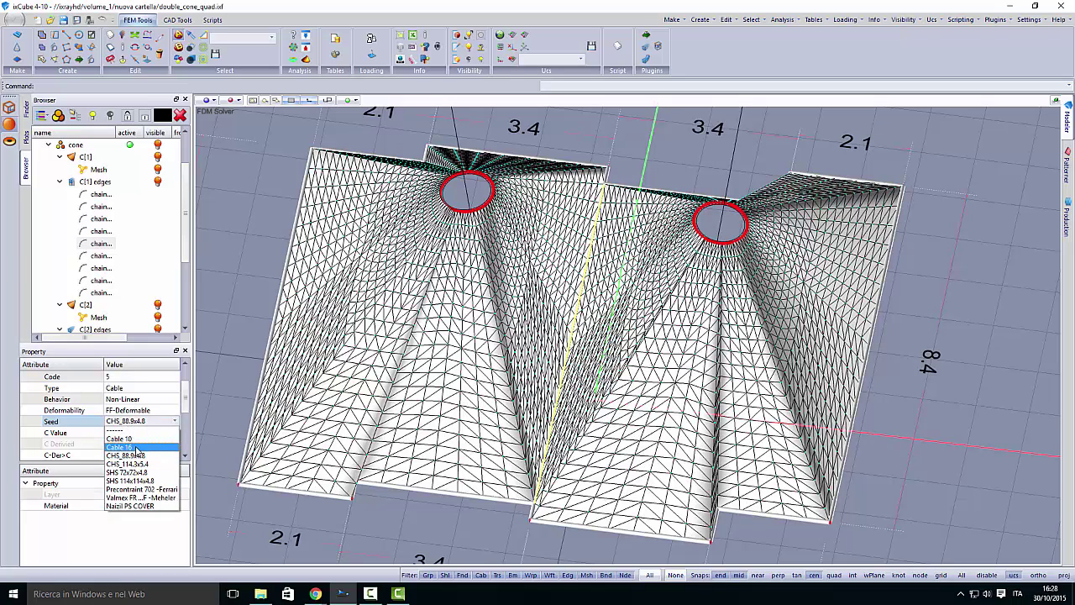
left_click(121, 438)
left_click(141, 432)
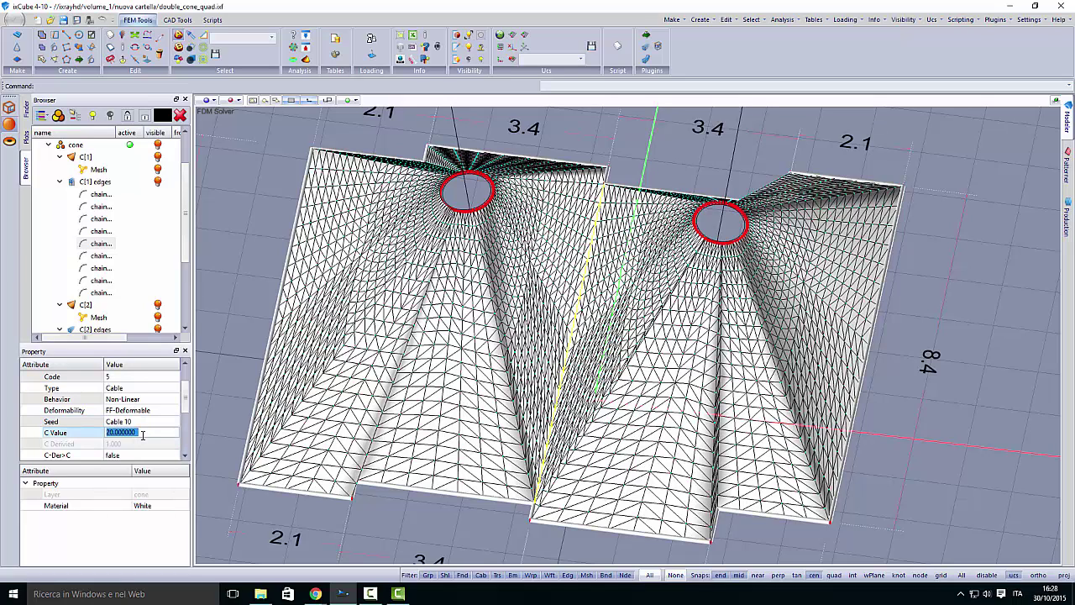
type("1")
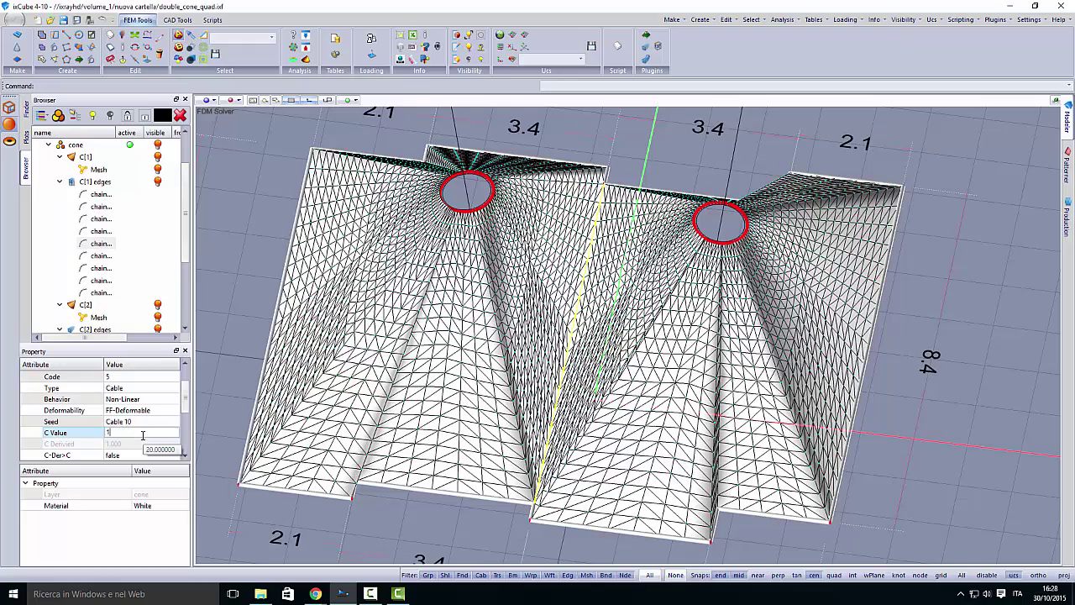
left_click(139, 423)
left_click(236, 250)
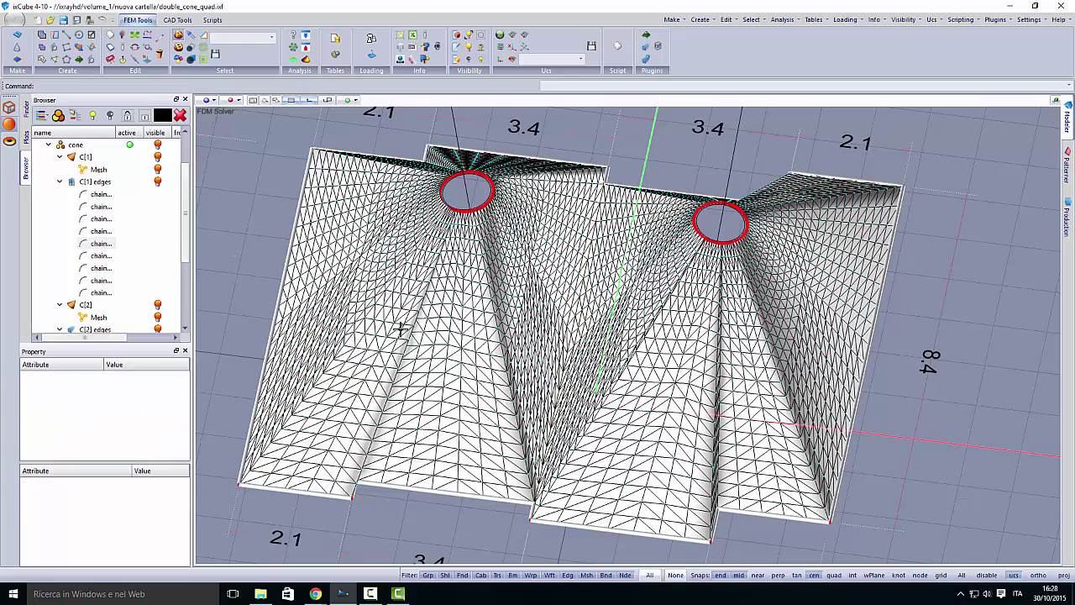
Save the double-cone model under the new file name quad in ixCube 4-10 binary format.
middle_click_drag(401, 329, 335, 231)
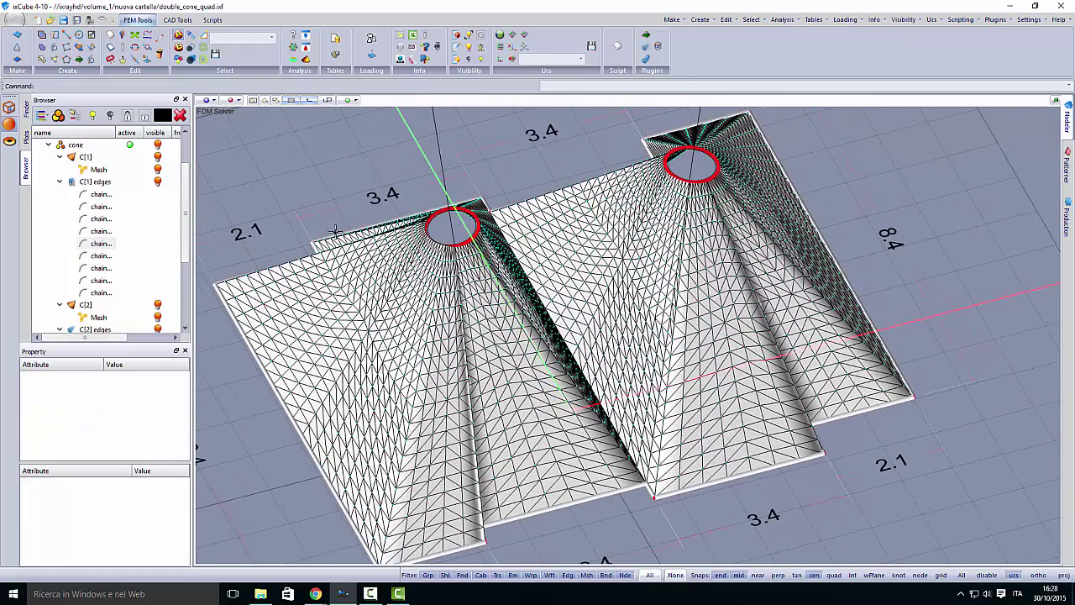
left_click(15, 21)
left_click(260, 209)
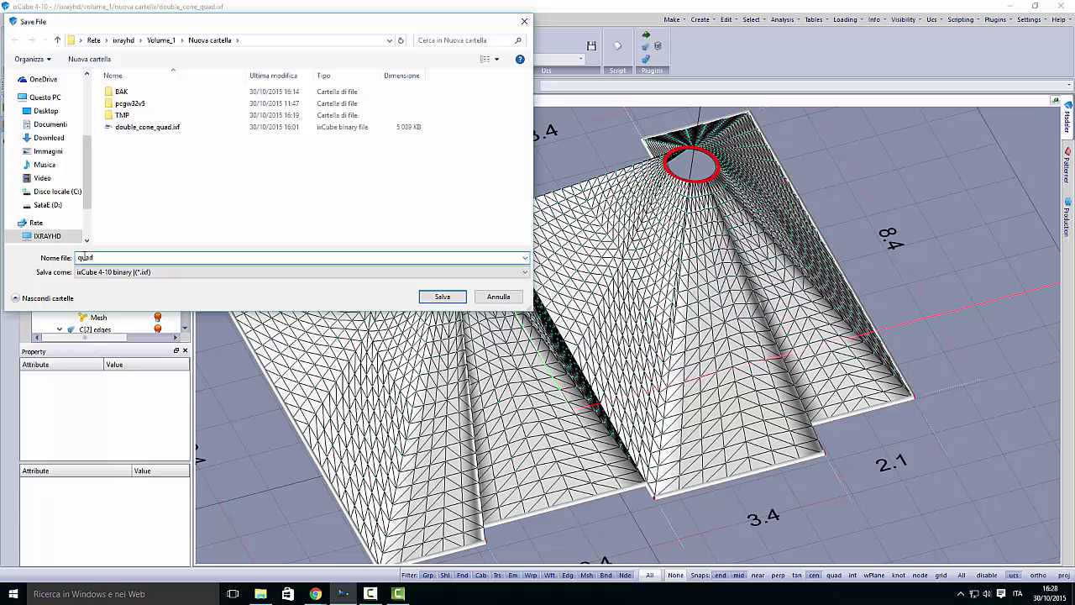
left_click(454, 298)
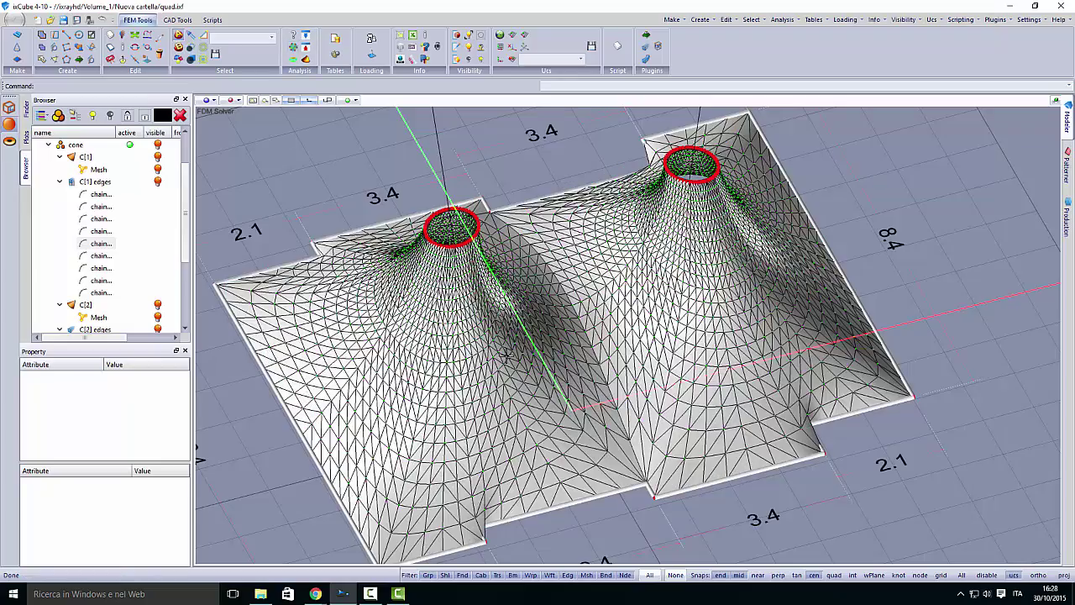
middle_click_drag(507, 356, 540, 390)
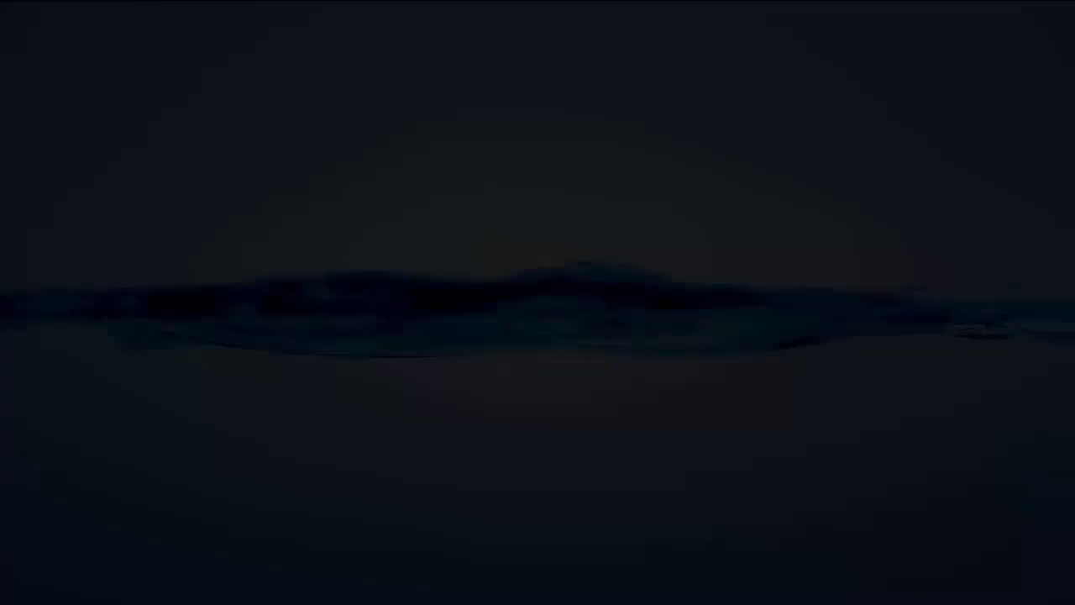